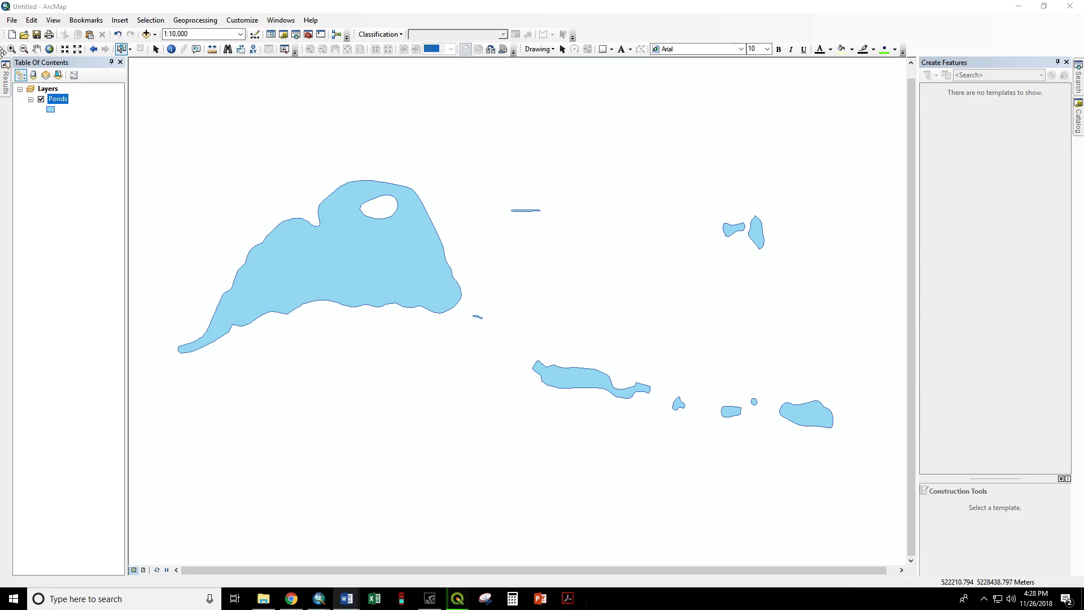
Run the Buffer geoprocessing tool on the Ponds layer with a linear distance of 100 feet.
left_click(198, 25)
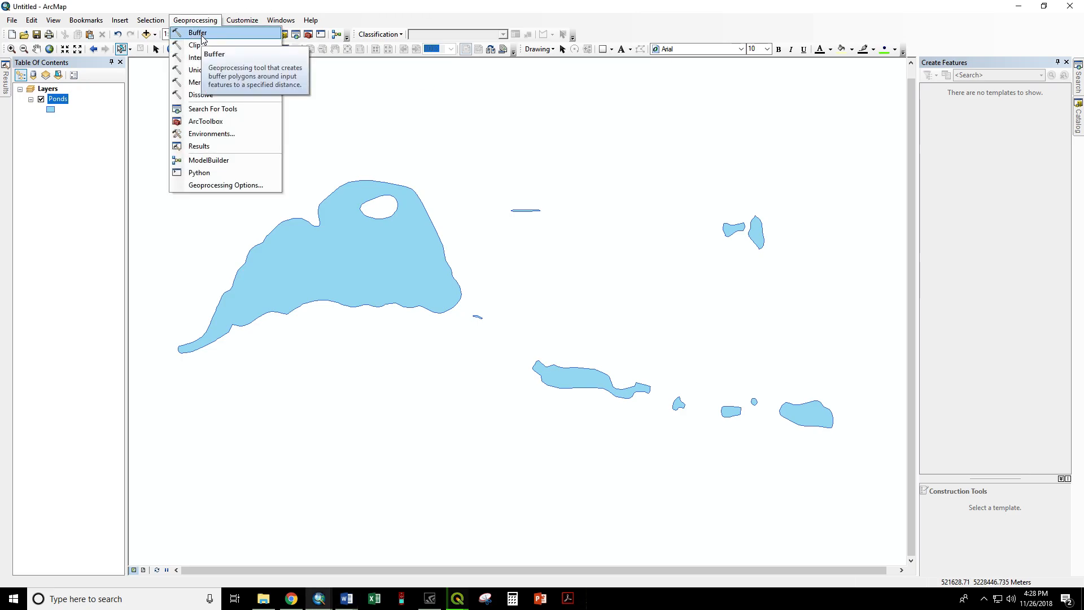
left_click(198, 33)
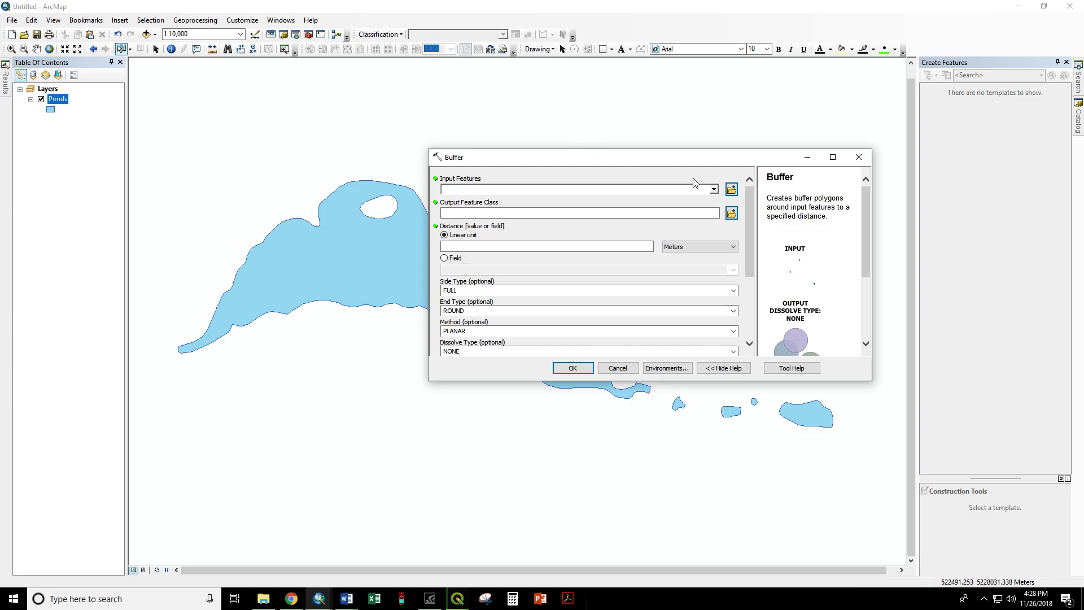
left_click(713, 190)
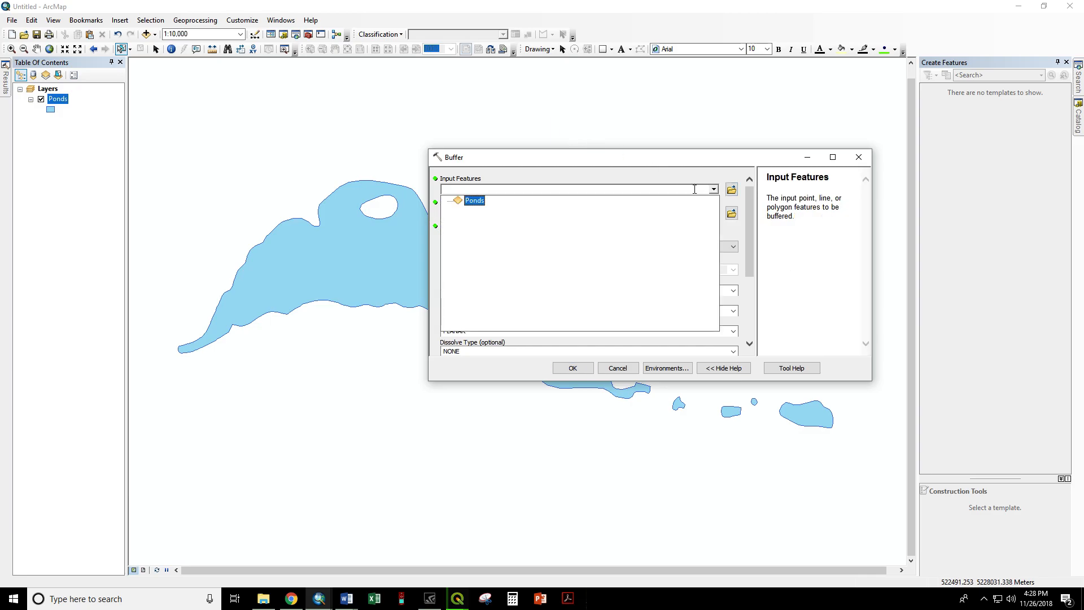
left_click(475, 203)
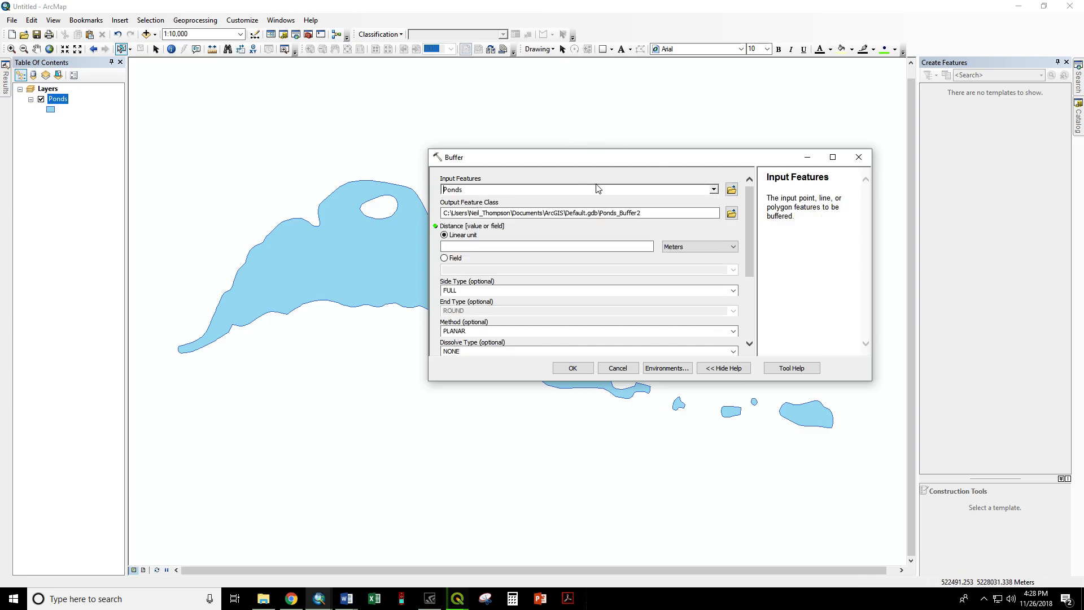
left_click(607, 247)
left_click(667, 247)
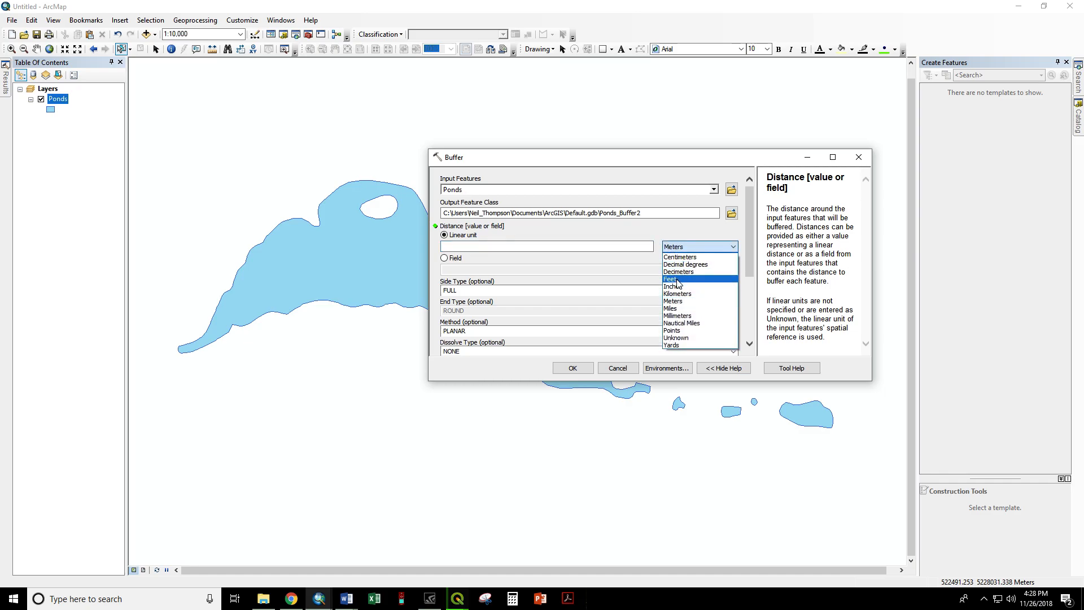
left_click(678, 271)
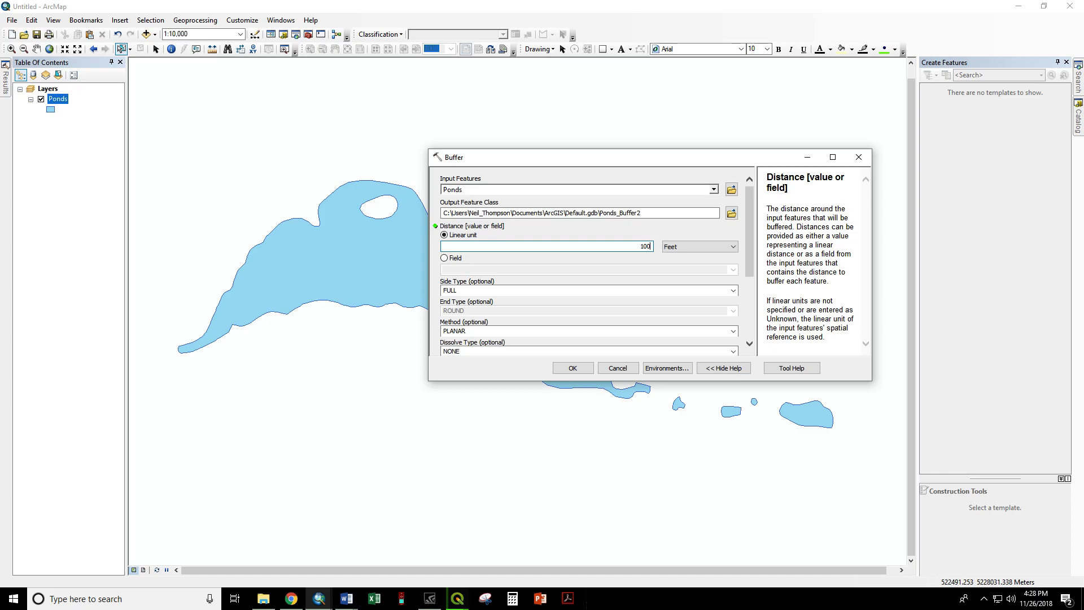
left_click(582, 368)
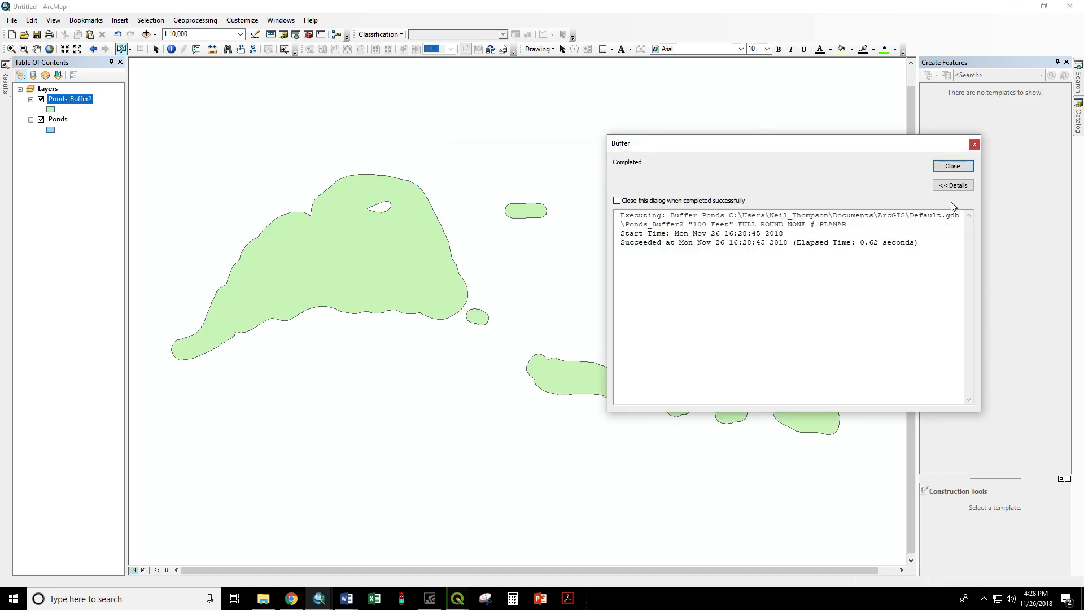
left_click(953, 166)
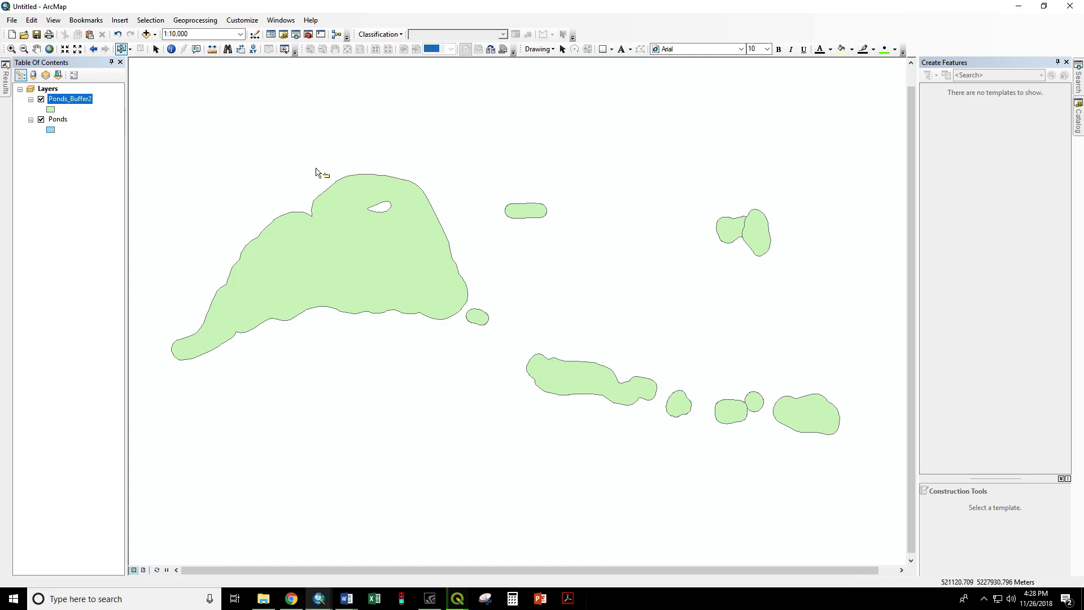
Move the Ponds layer above the buffer layer and toggle the ponds off and on to compare the two.
left_click_drag(54, 124, 59, 93)
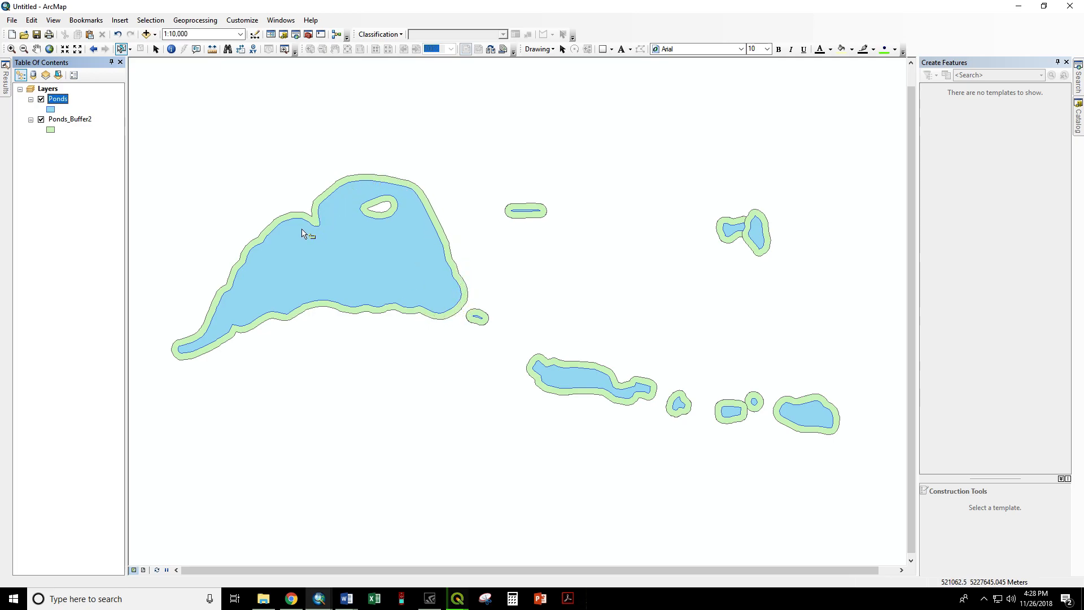
left_click(41, 99)
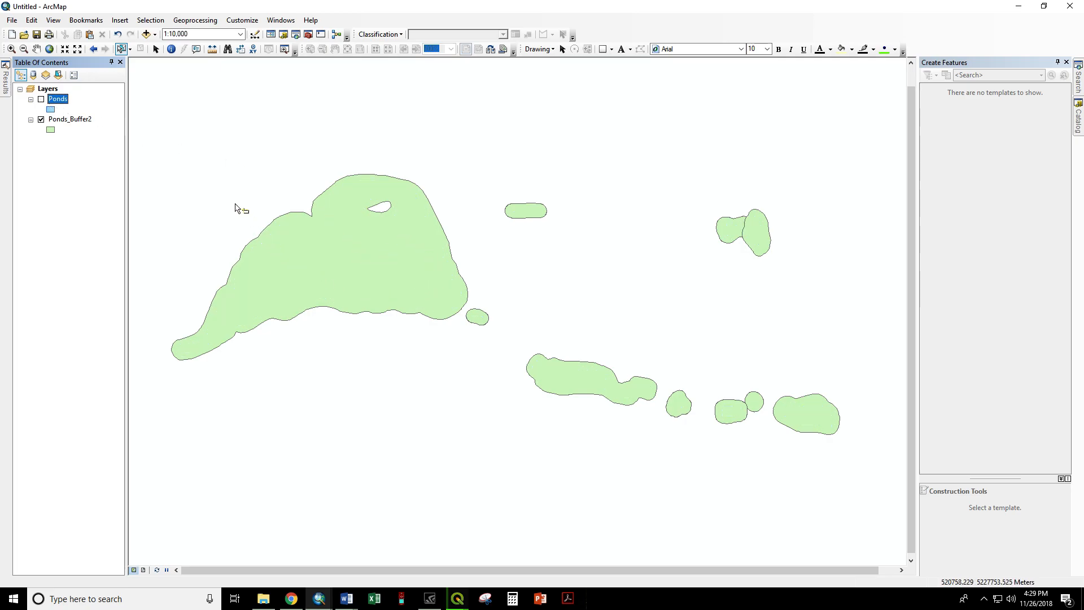
left_click(41, 100)
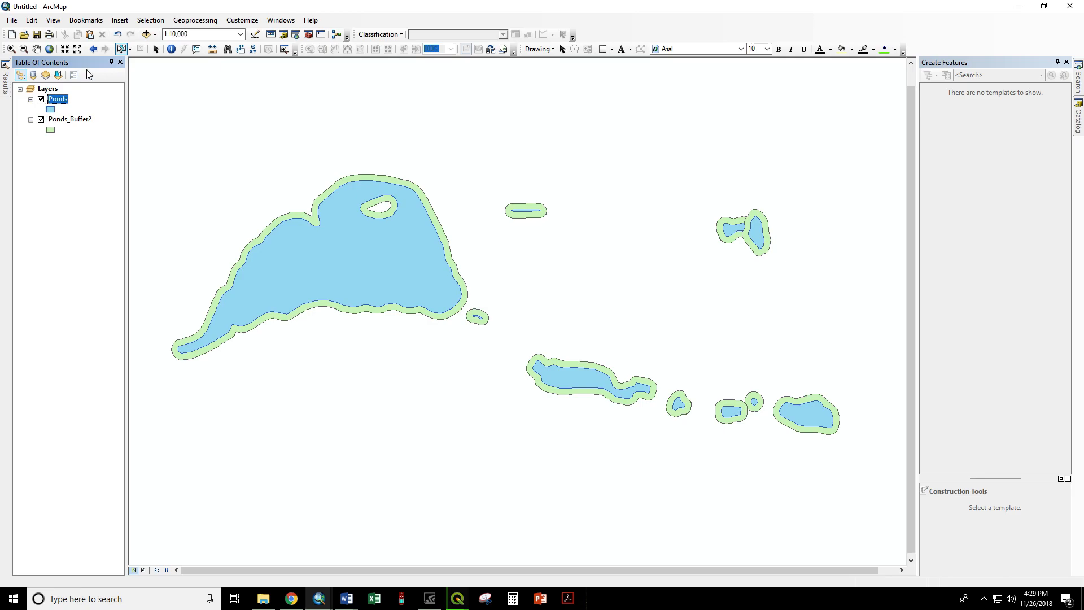
Set up another Buffer run with Ponds as the input features and a linear distance of 100 feet.
left_click(195, 20)
left_click(192, 28)
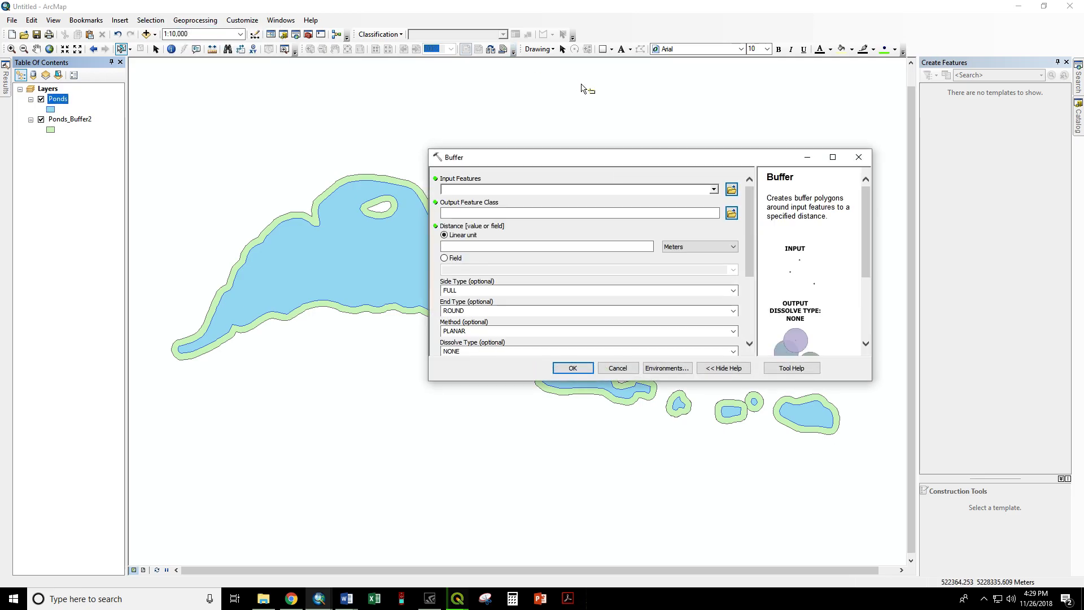
left_click(713, 191)
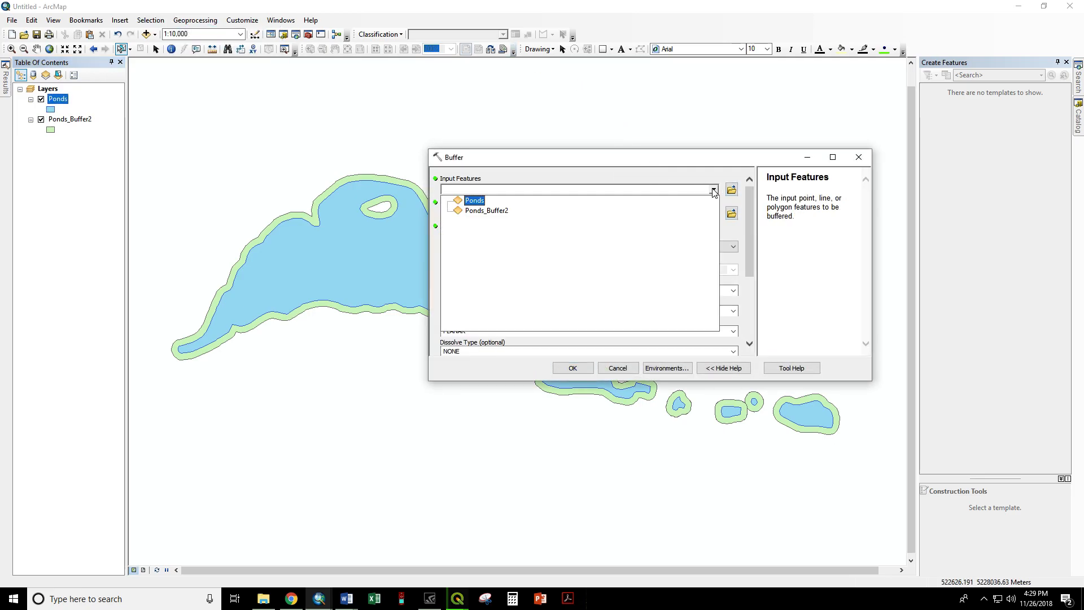
left_click(477, 201)
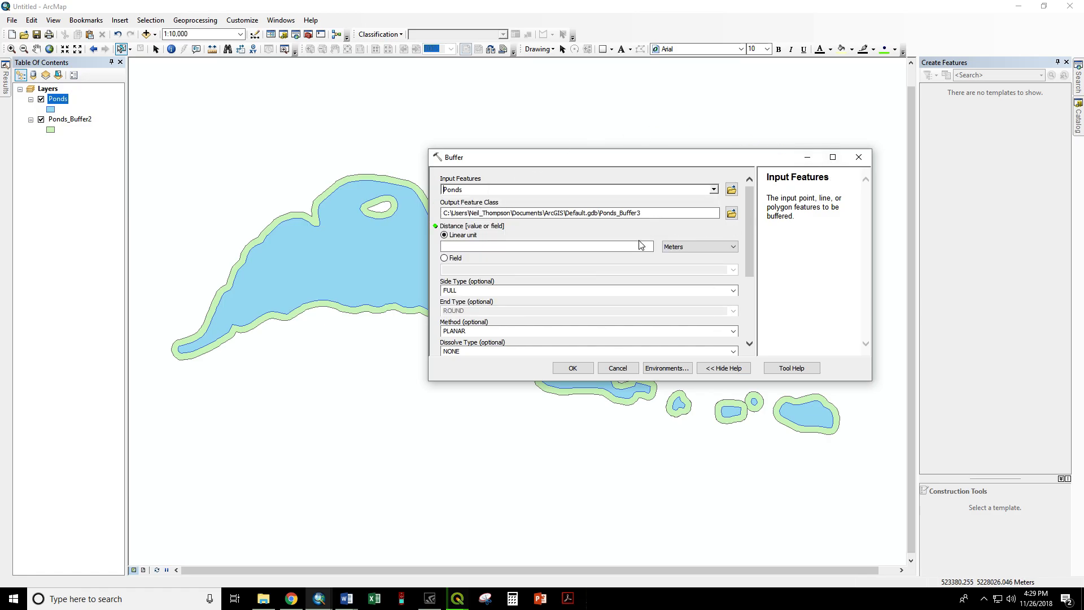
left_click(728, 246)
left_click(685, 272)
left_click(643, 242)
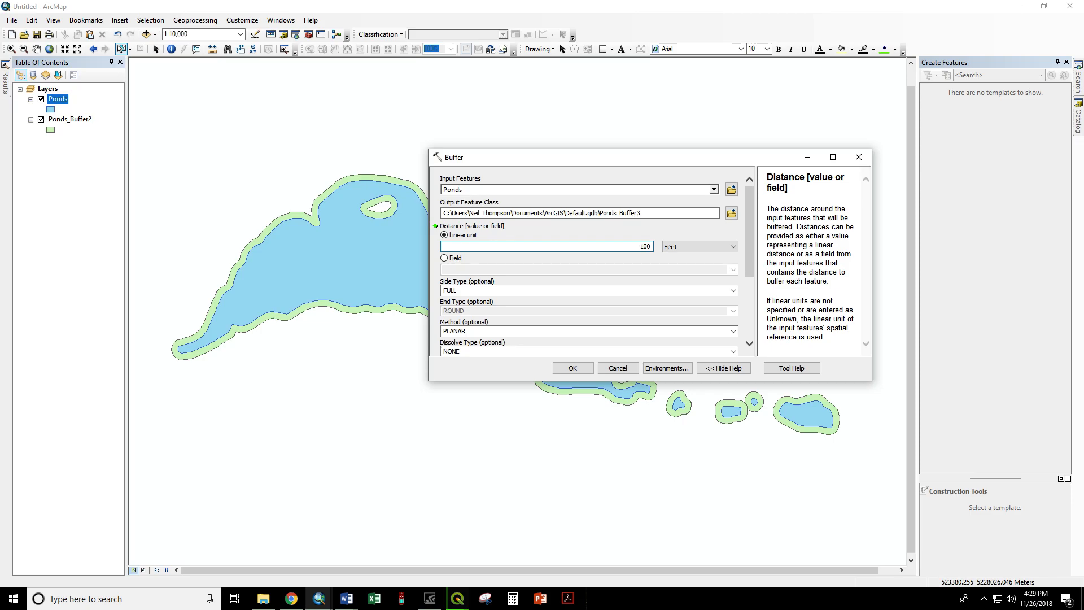
Set the buffer's side type to OUTSIDE_ONLY and run the tool.
left_click(649, 289)
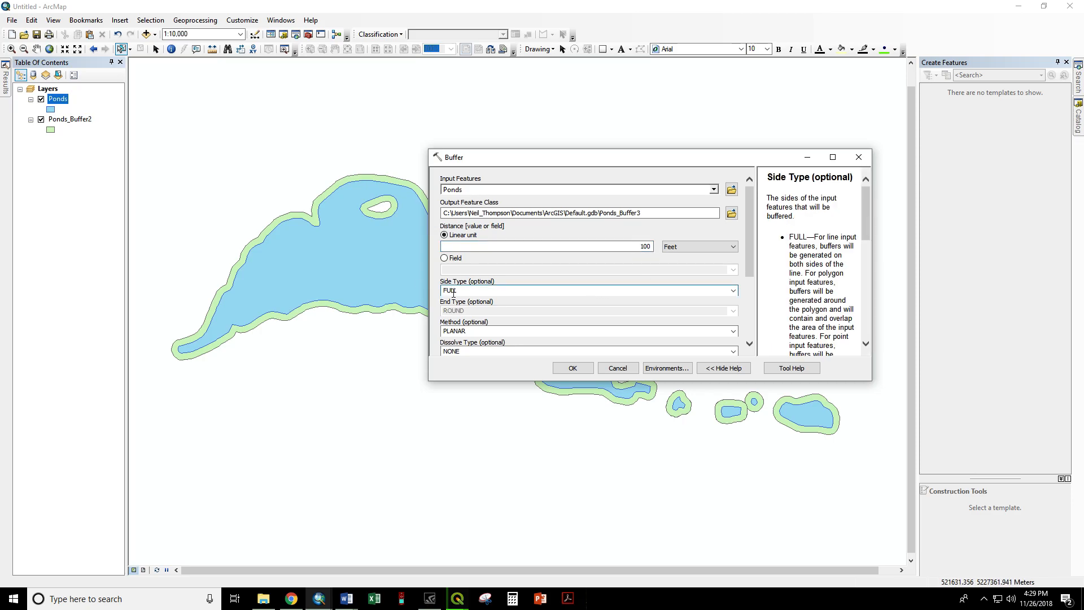
left_click(733, 291)
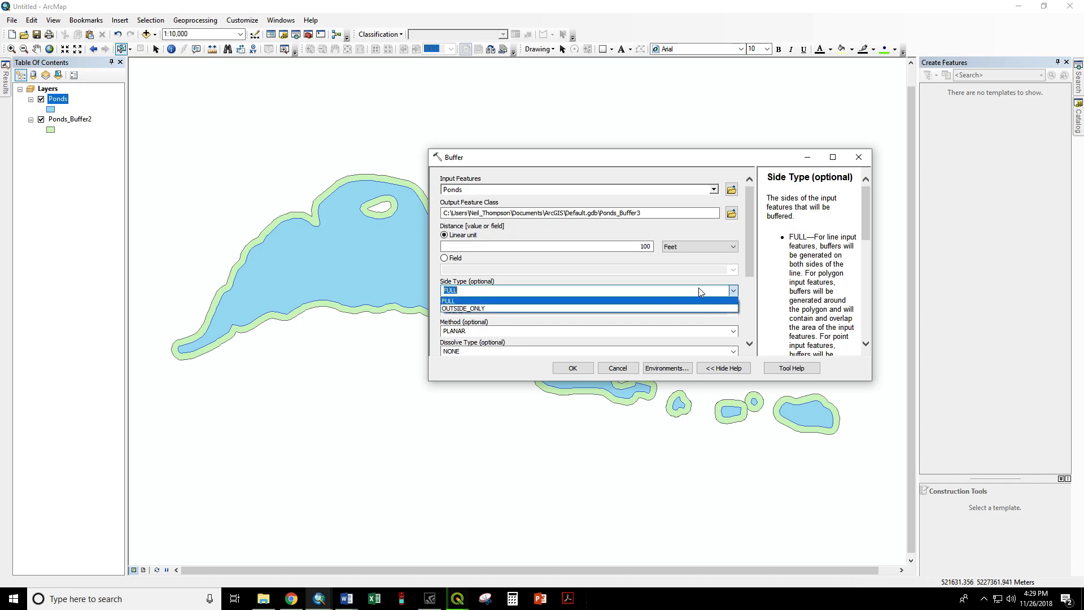
left_click(523, 309)
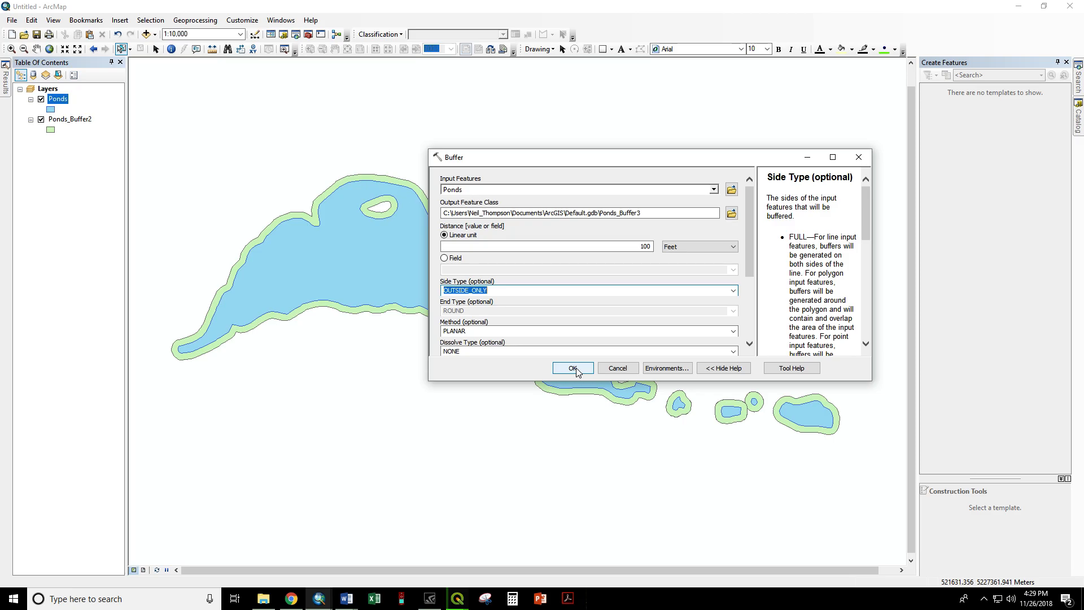
left_click(574, 367)
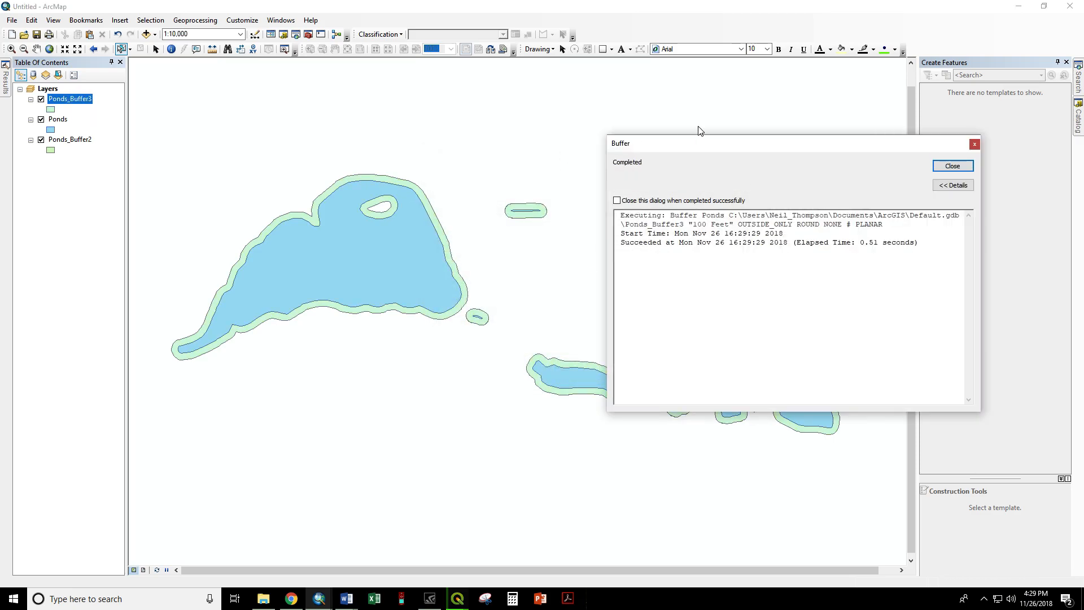
left_click(953, 166)
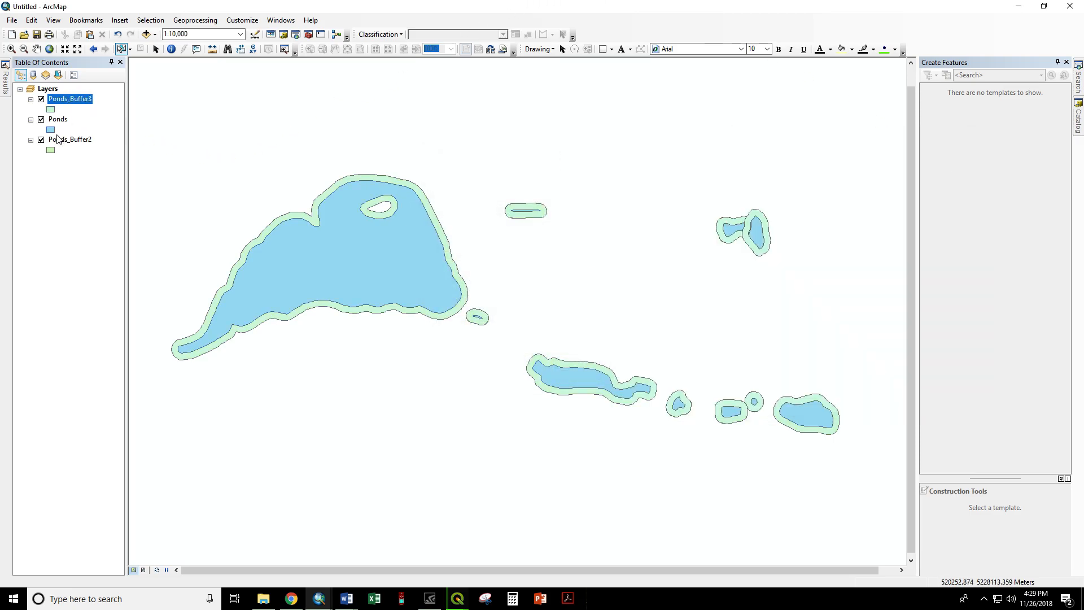
Hide the Ponds_Buffer2 layer, and toggle Ponds and Ponds_Buffer3 off and on to compare the outside-only buffer with the ponds.
left_click(41, 119)
left_click(40, 140)
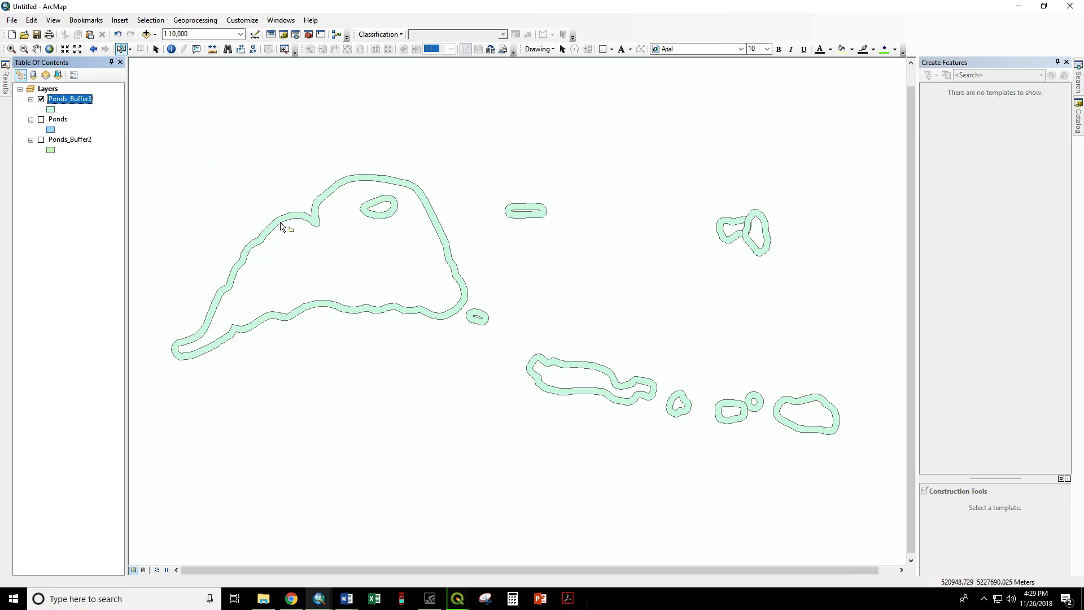
left_click(41, 120)
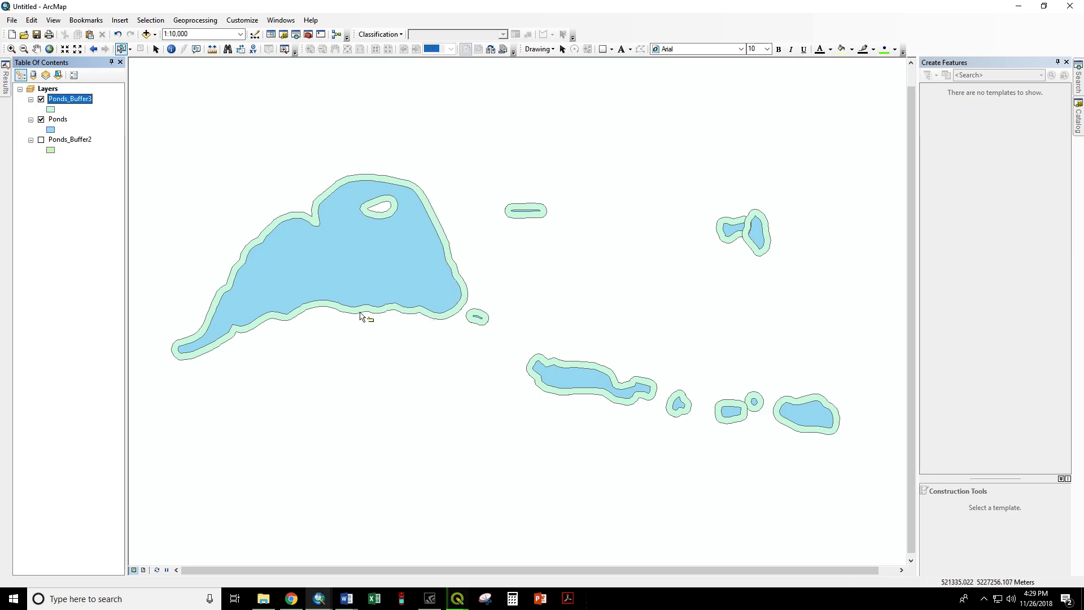
left_click(41, 100)
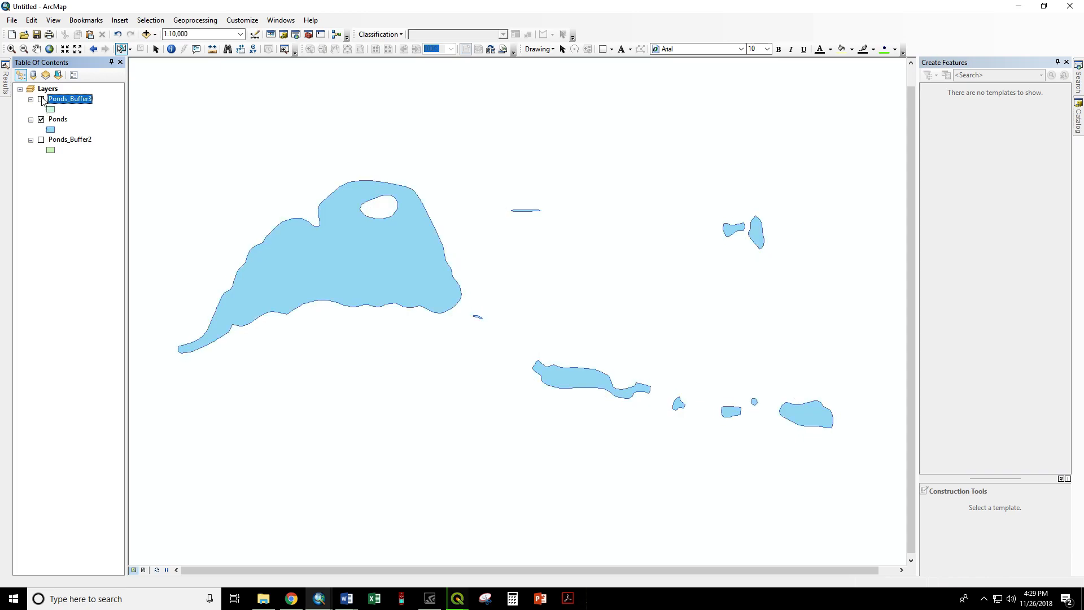
left_click(41, 100)
left_click(41, 100)
left_click(41, 100)
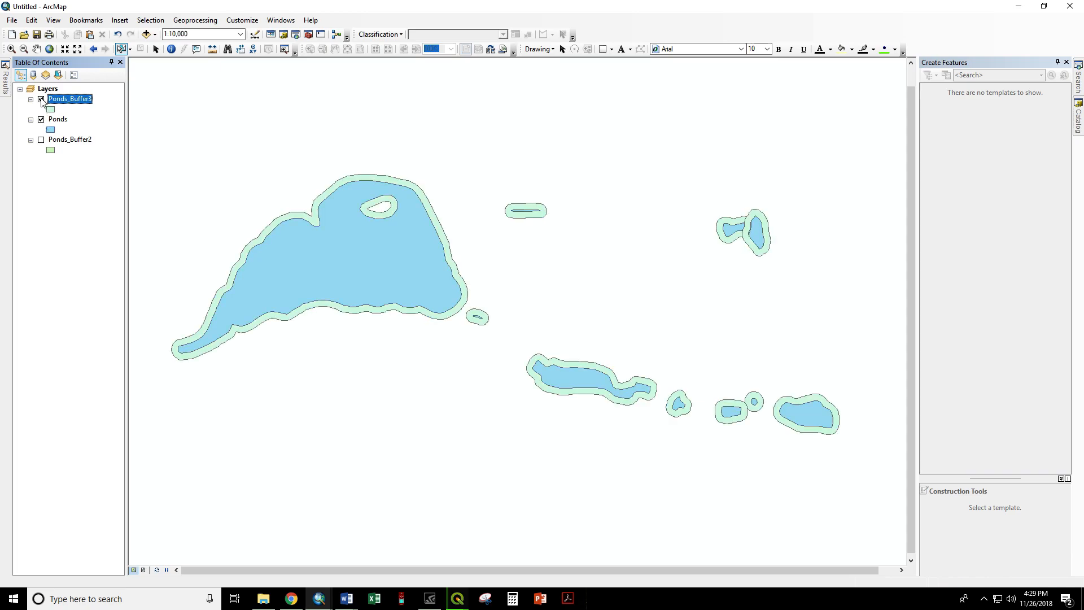
Identify the two overlapping outside-only buffers around the neighbouring small ponds in the northeast of the map.
scroll(762, 215, "down", 5)
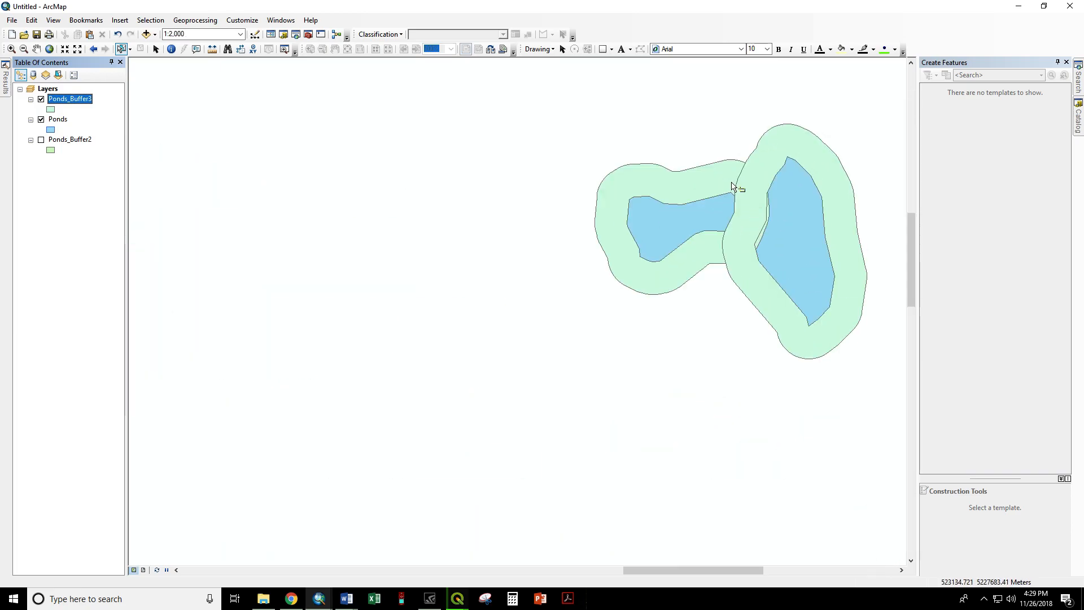
left_click(174, 50)
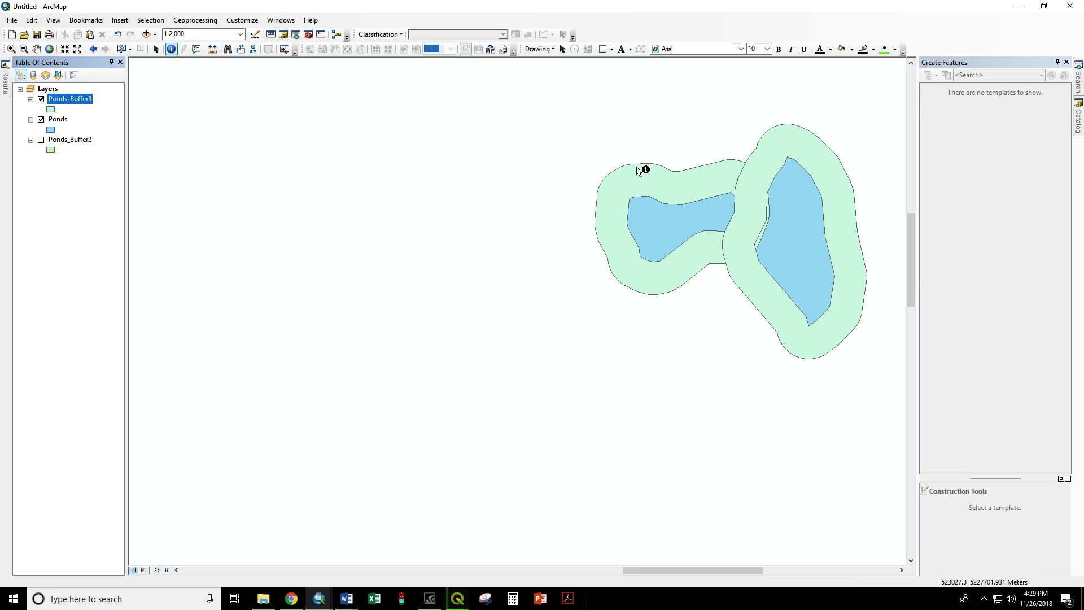
left_click(684, 178)
left_click(779, 153)
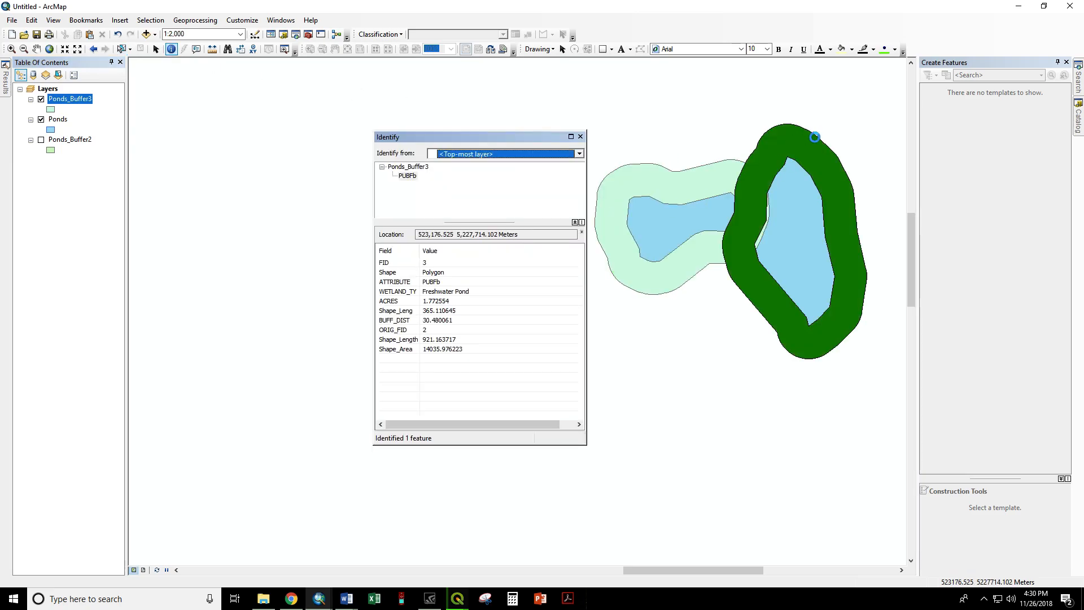
left_click(580, 136)
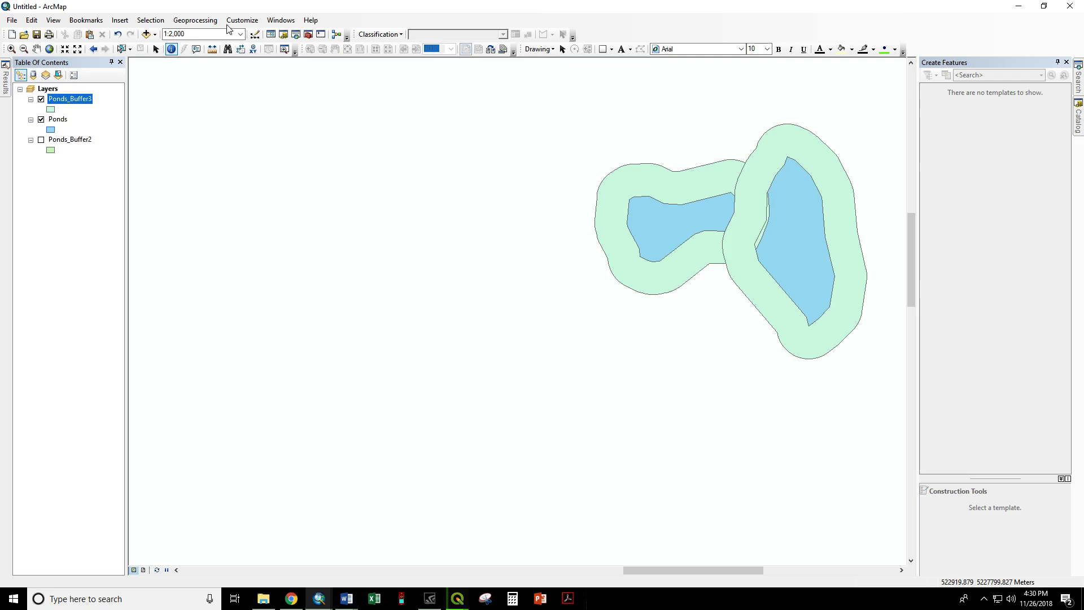
Set up a third Buffer run on the Ponds layer with a linear distance of 100 feet.
left_click(194, 20)
left_click(198, 34)
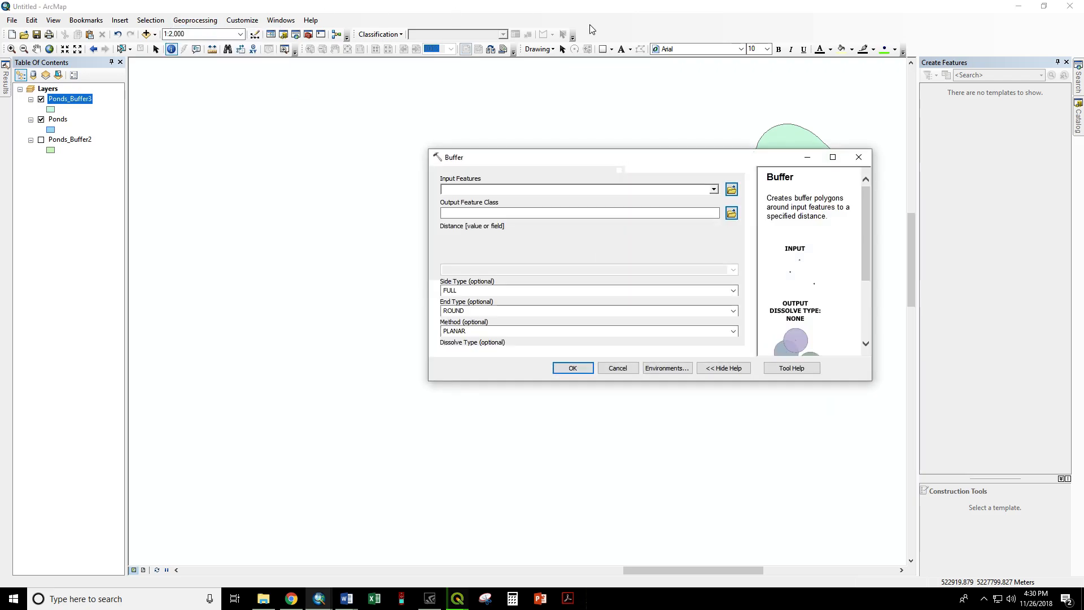
left_click(714, 190)
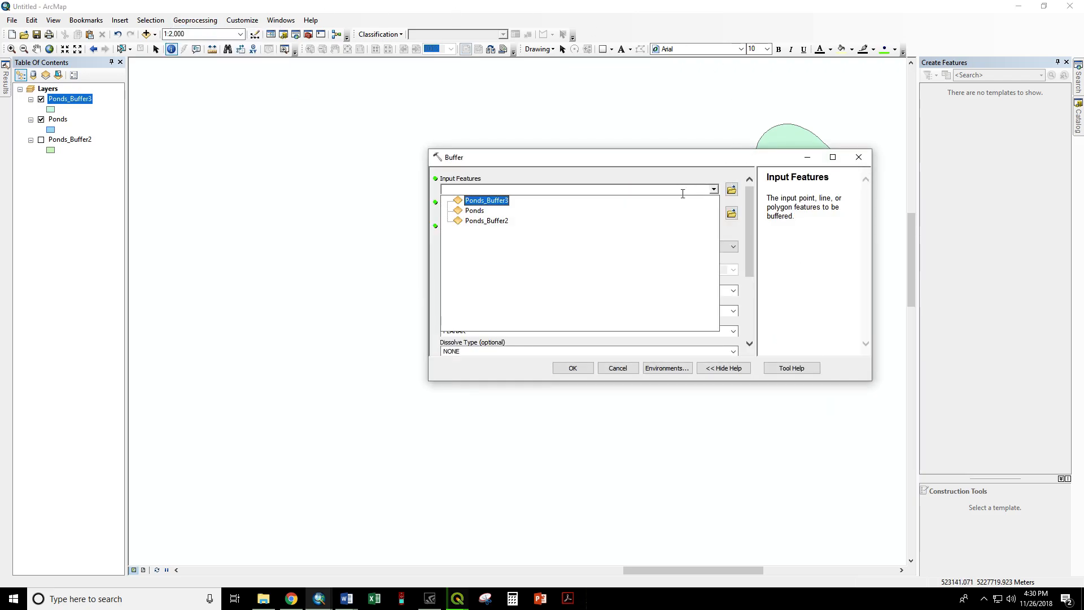
left_click(477, 209)
left_click(700, 247)
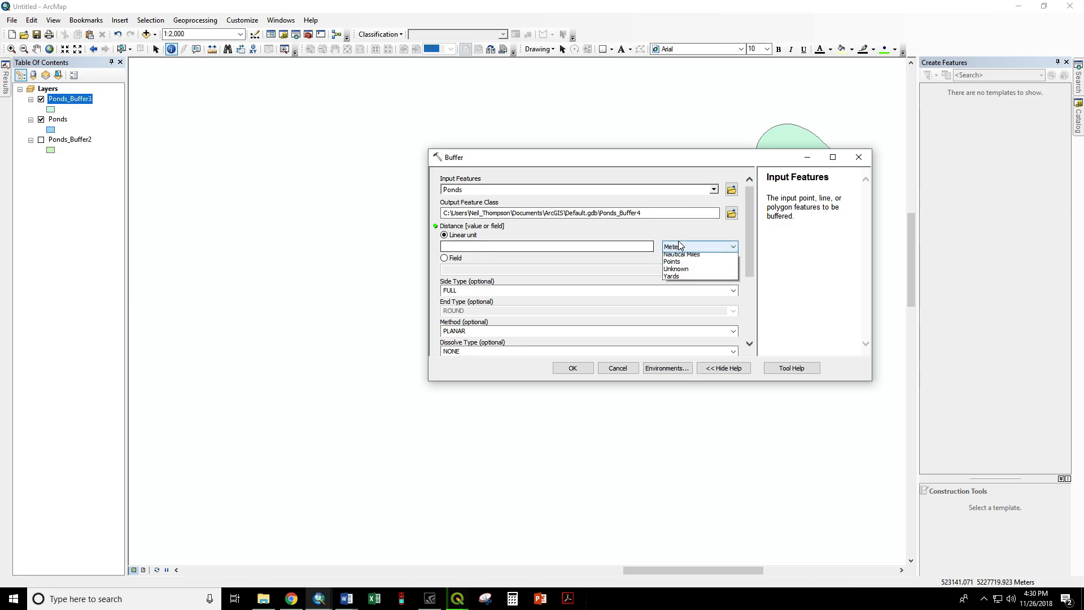
left_click(678, 274)
left_click(636, 246)
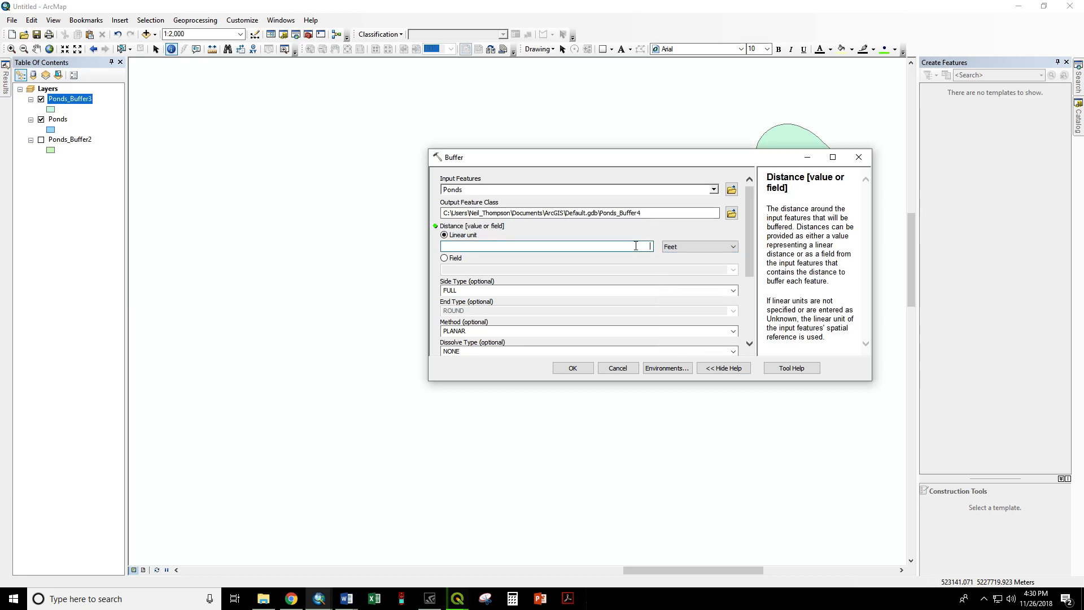
Set the buffer's side type to OUTSIDE_ONLY and dissolve type to ALL, then run the tool and dismiss its report.
left_click(707, 290)
left_click(678, 310)
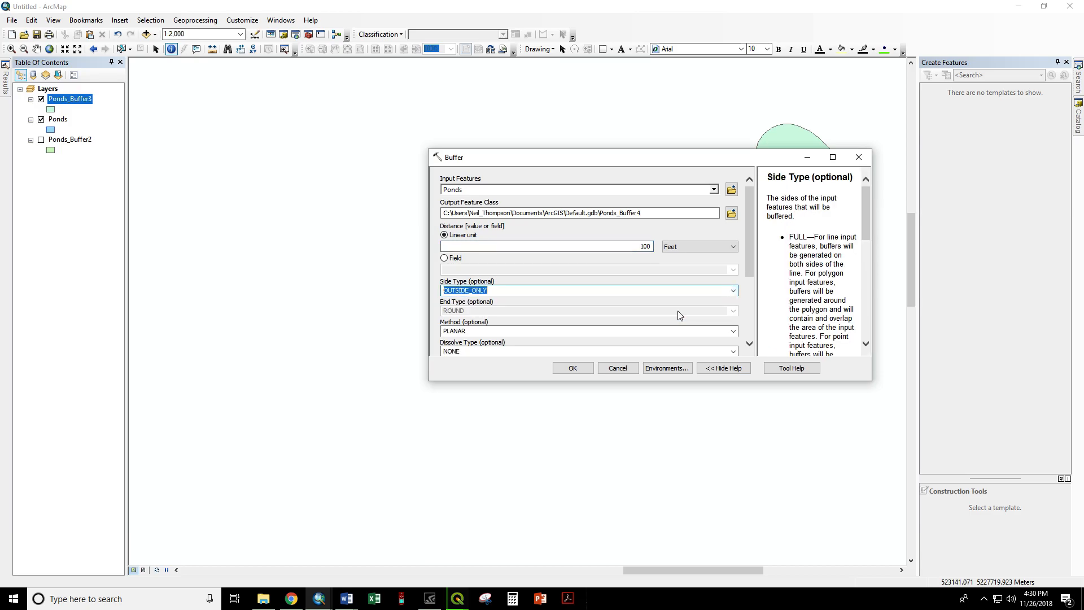
left_click_drag(750, 264, 747, 299)
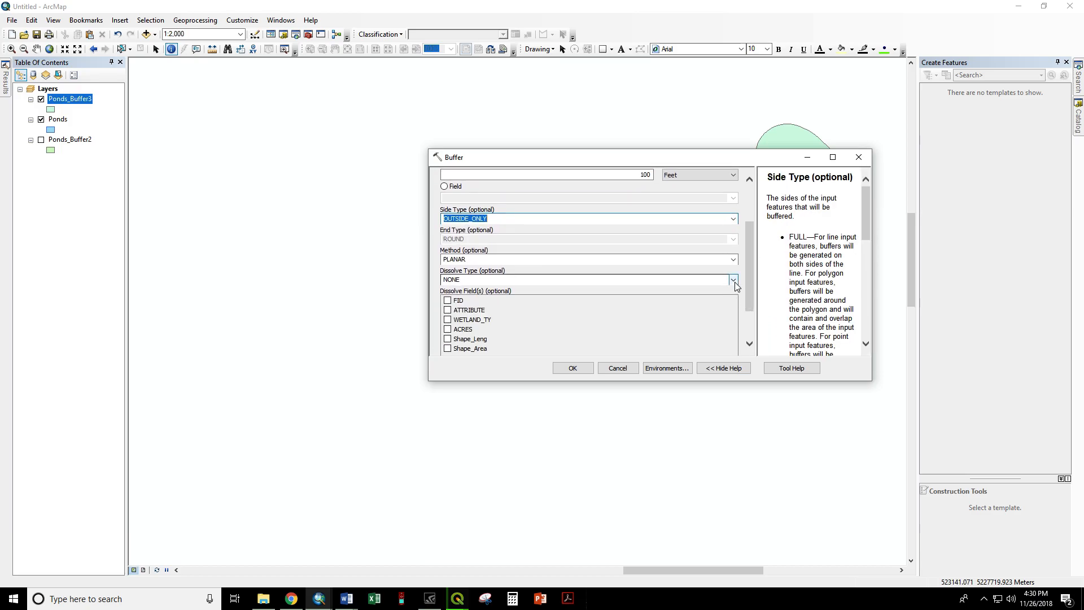
left_click(734, 281)
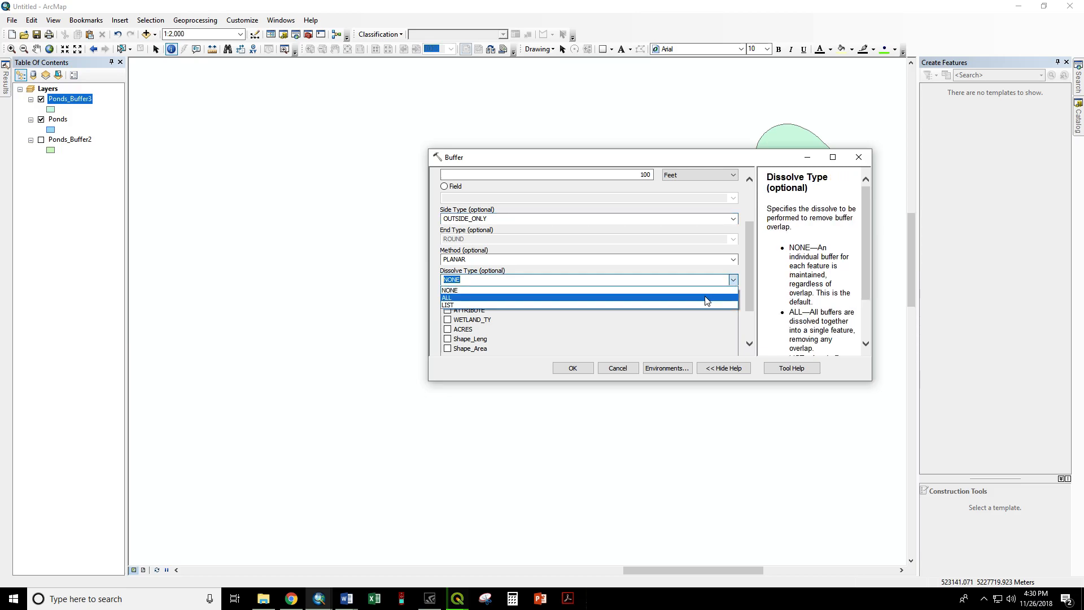
left_click(707, 301)
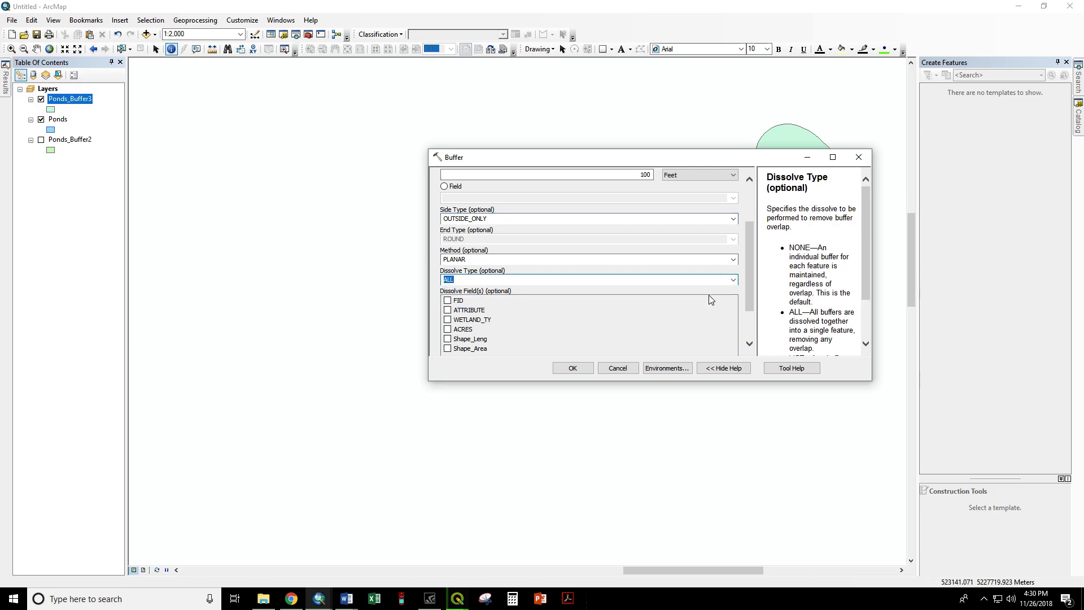
left_click_drag(863, 292, 864, 304)
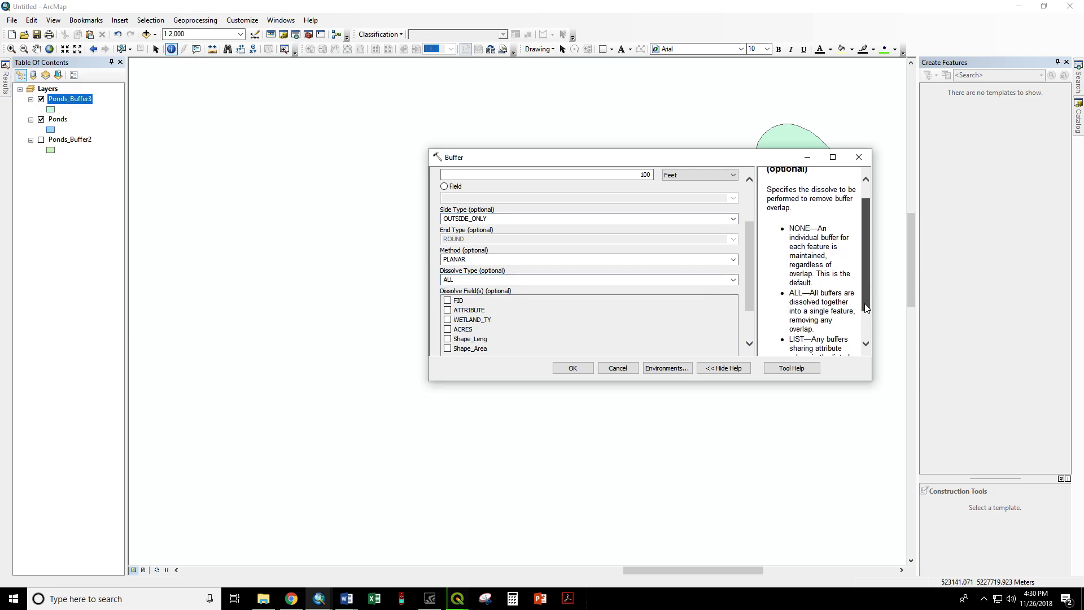
left_click(569, 370)
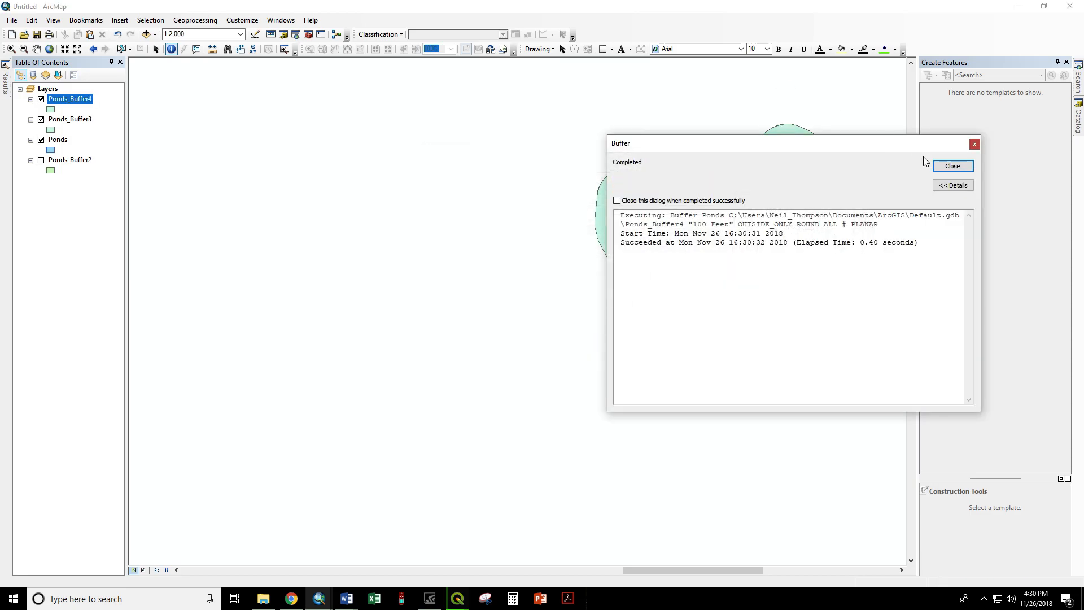
left_click(952, 166)
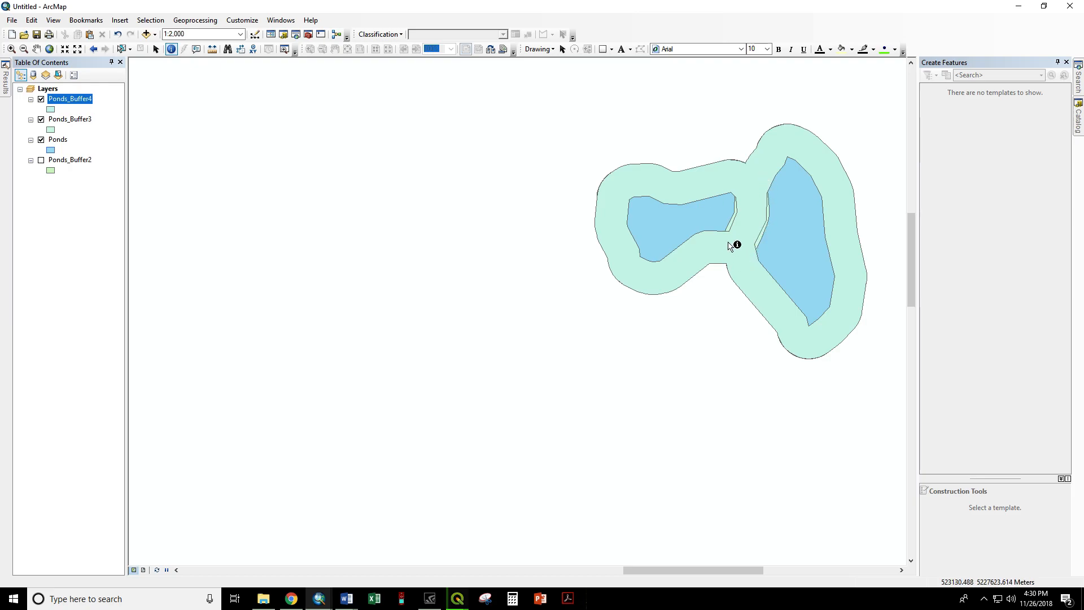
Hide the Ponds_Buffer3 and Ponds_Buffer4 layers and fit the map to the full extent of Ponds.
left_click(42, 120)
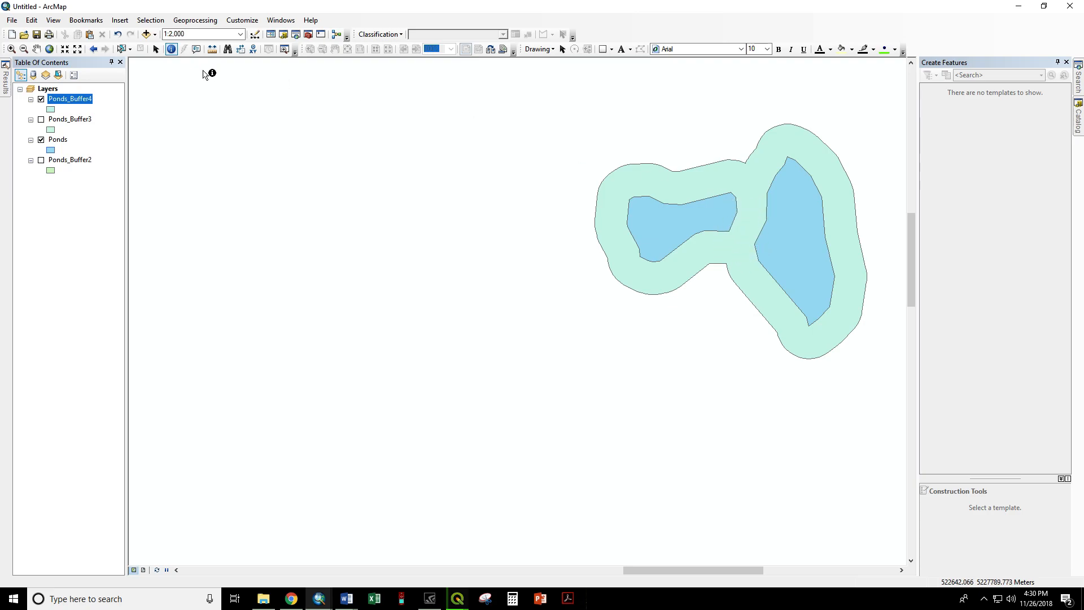
left_click(40, 100)
scroll(262, 152, "up", 2)
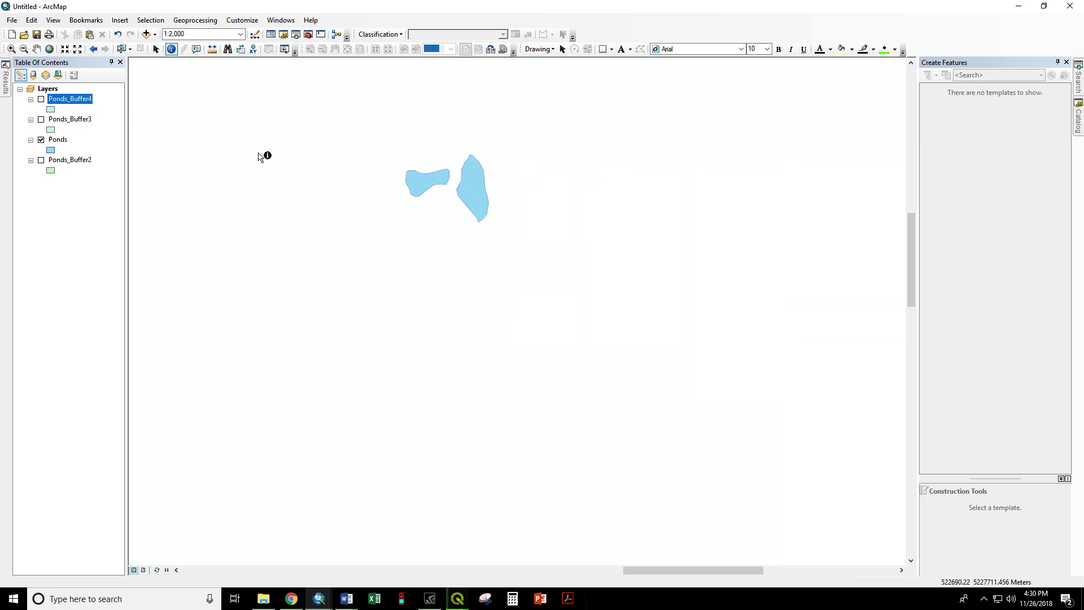
right_click(62, 141)
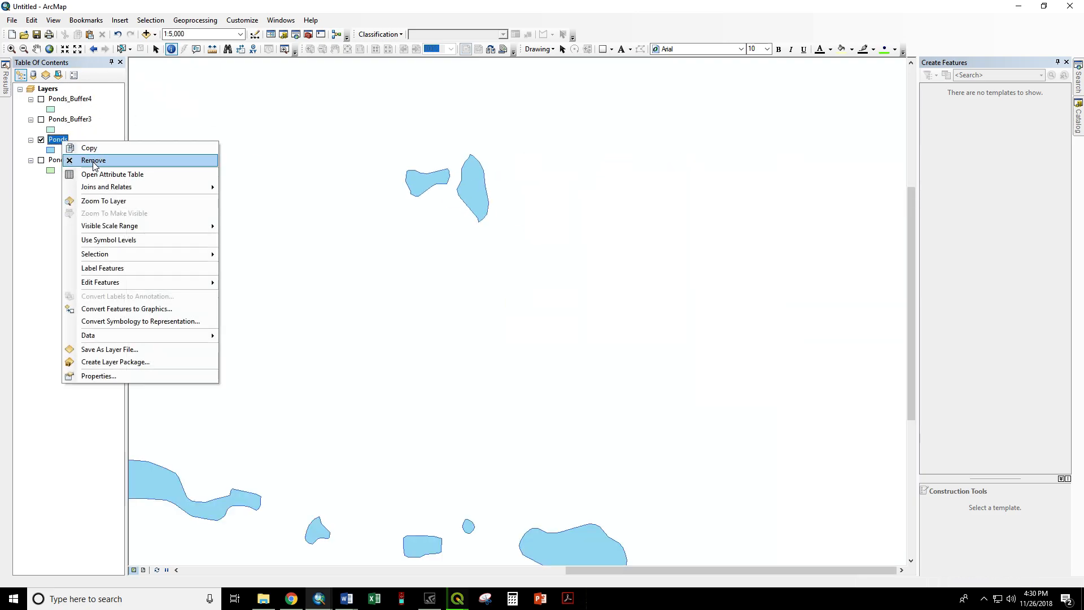
left_click(119, 202)
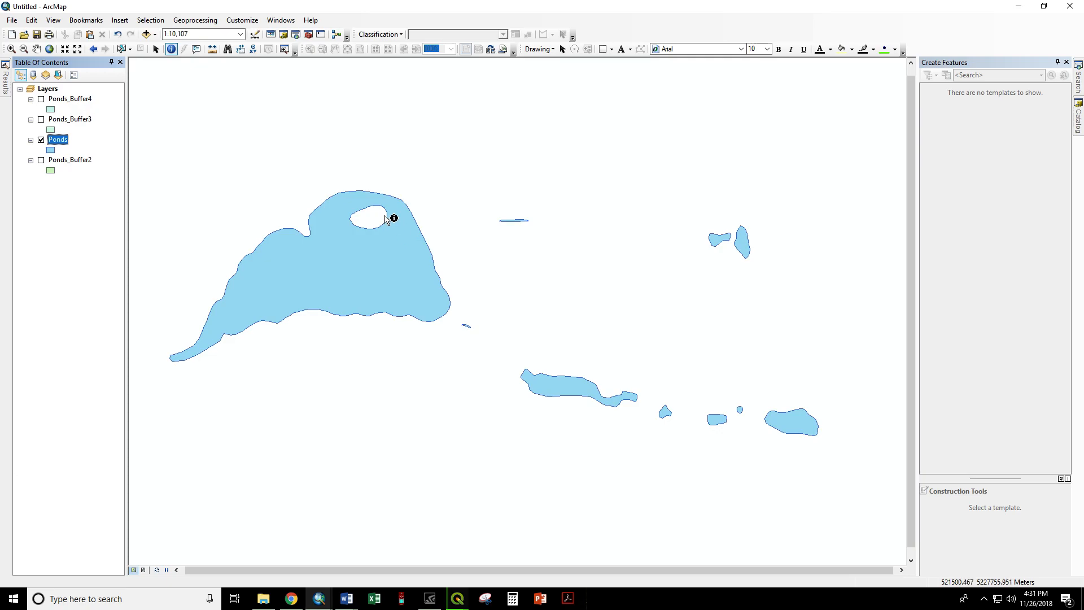
Run the Buffer tool on the Ponds layer with a linear distance of -100 feet, keeping FULL side type and NONE dissolve type.
left_click(203, 21)
left_click(205, 32)
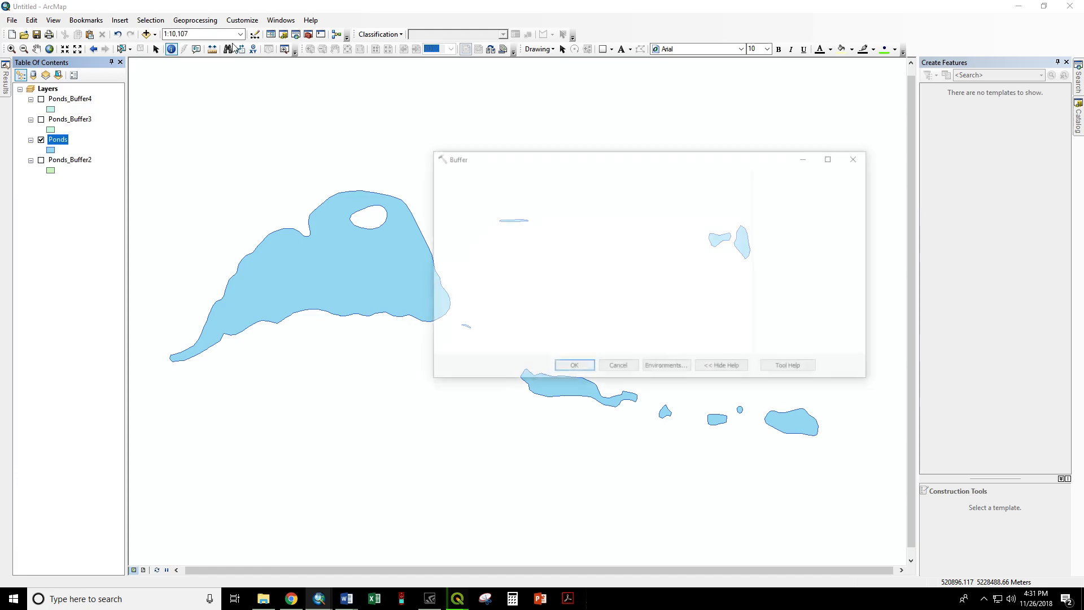
left_click(715, 190)
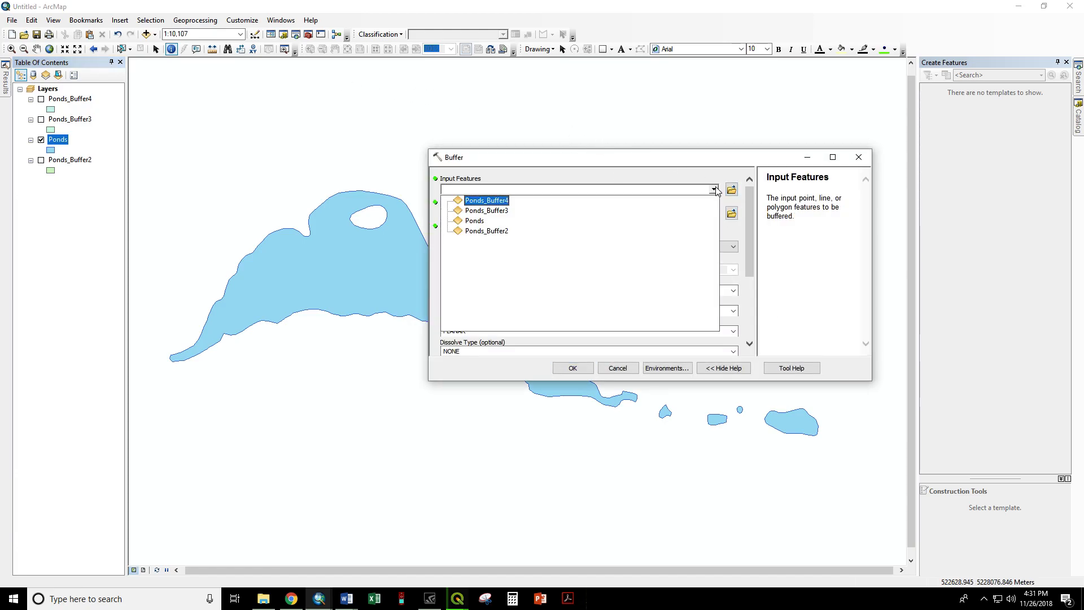
left_click(475, 220)
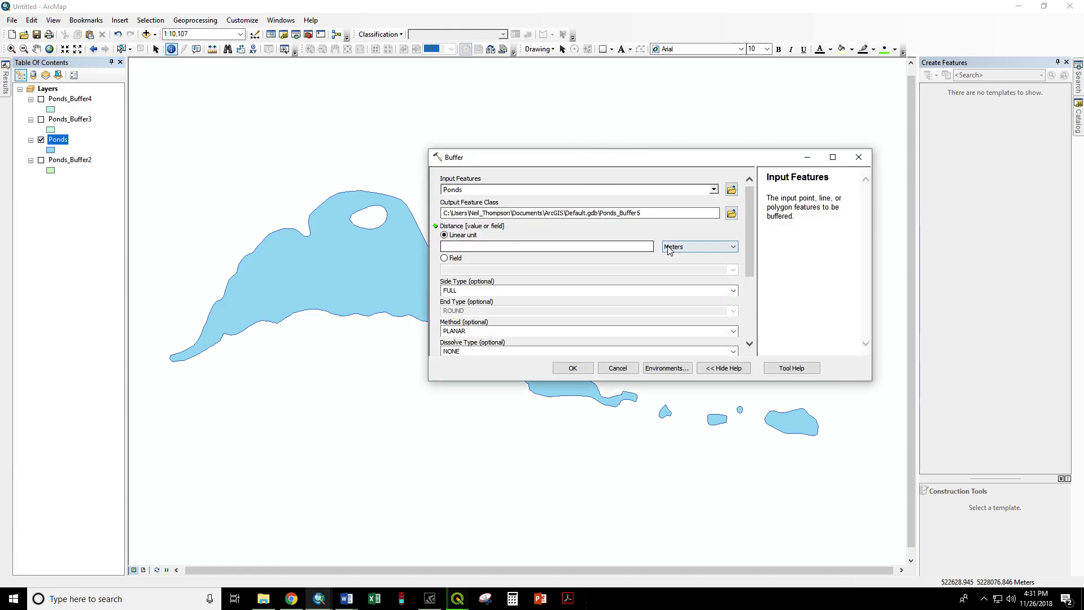
left_click(695, 247)
left_click(682, 283)
left_click(634, 246)
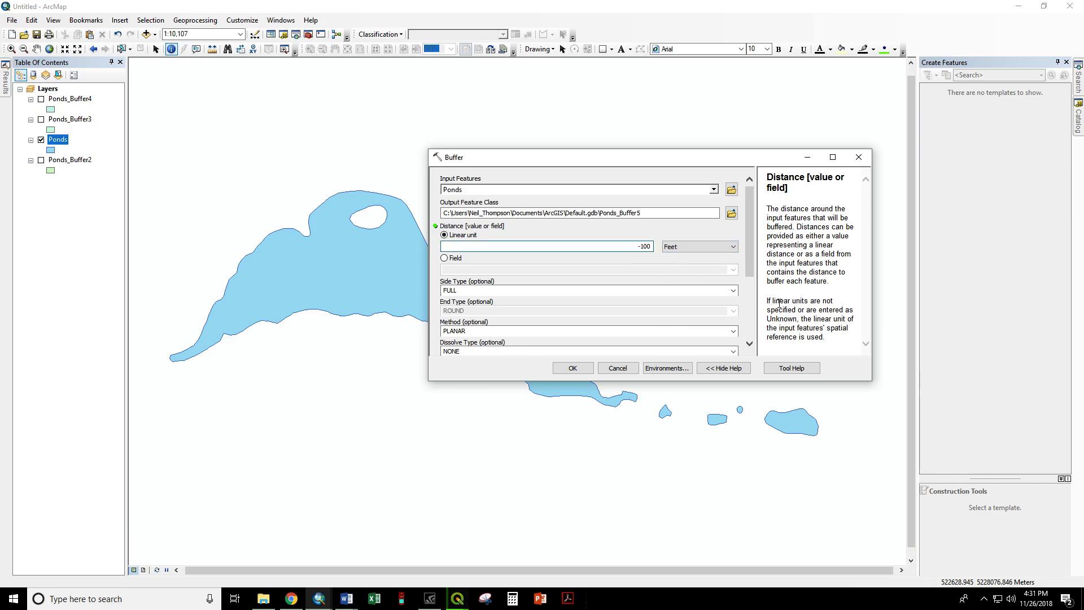
left_click_drag(751, 259, 748, 280)
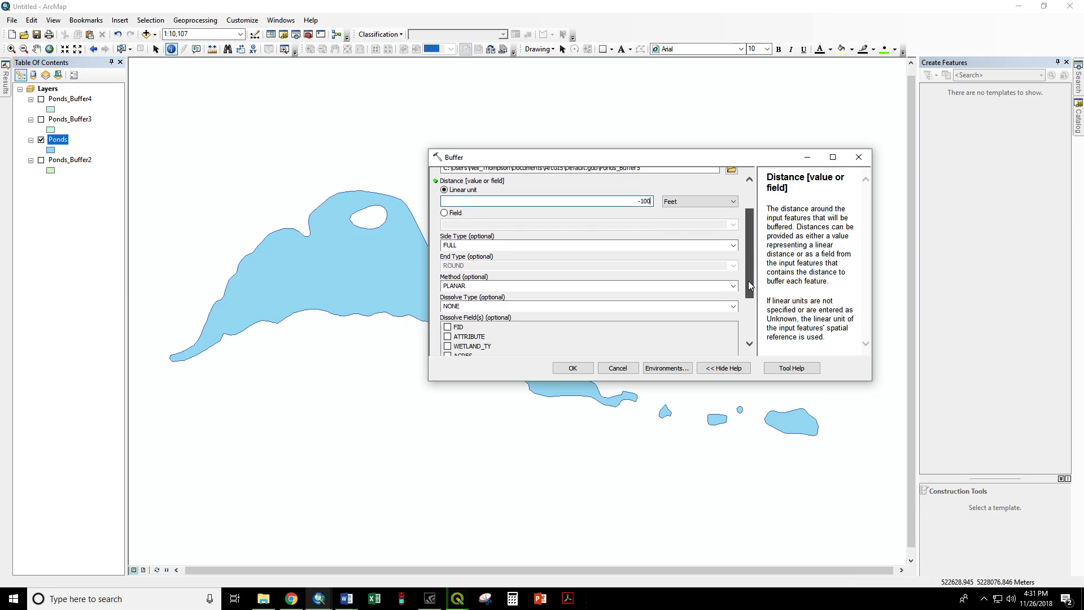
left_click(580, 369)
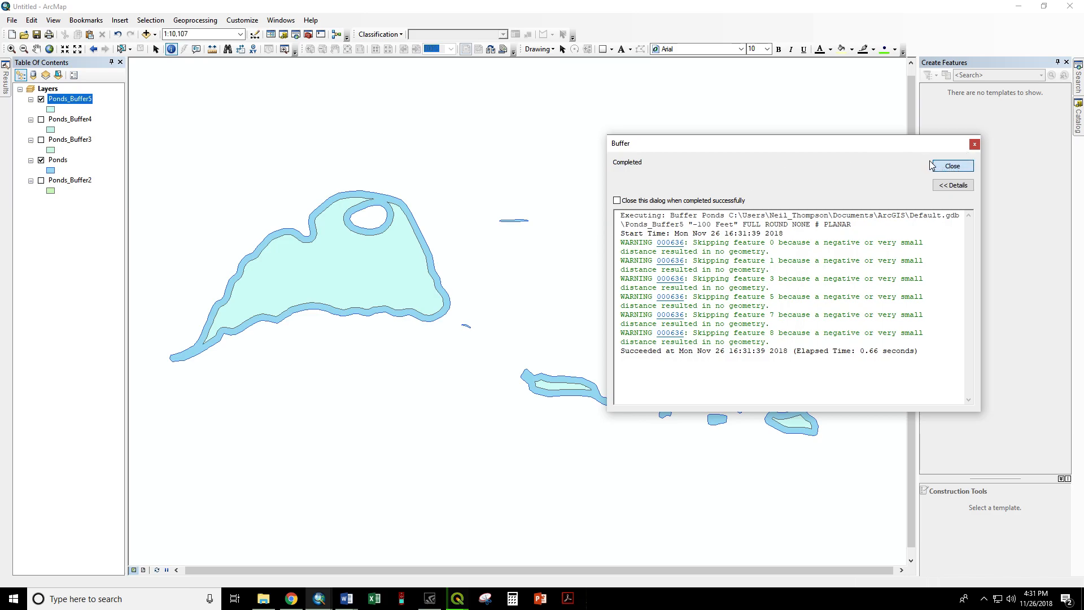
left_click_drag(892, 146, 949, 49)
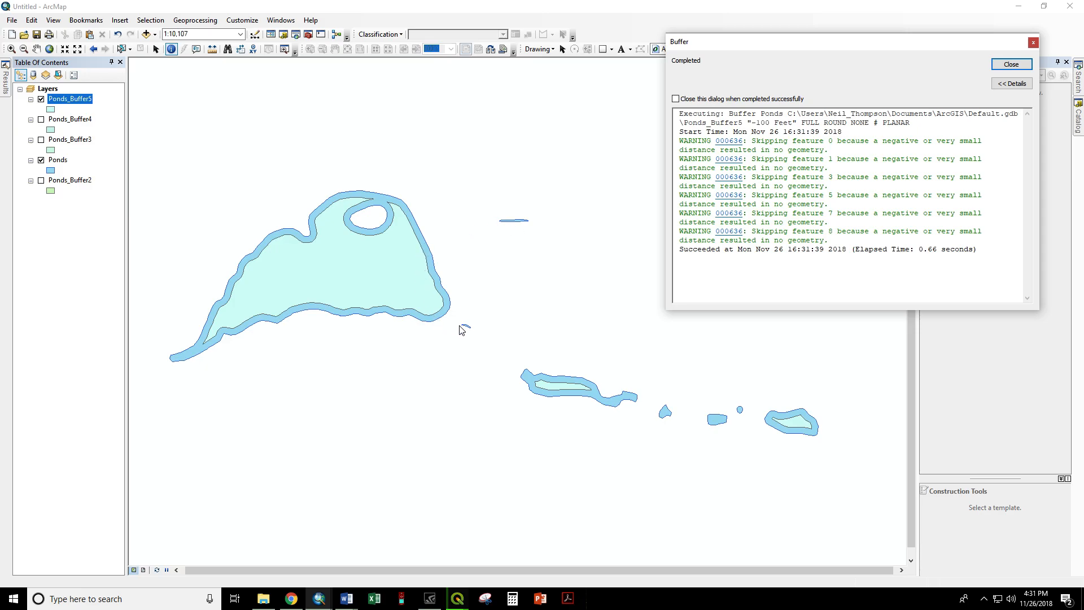
left_click(1012, 63)
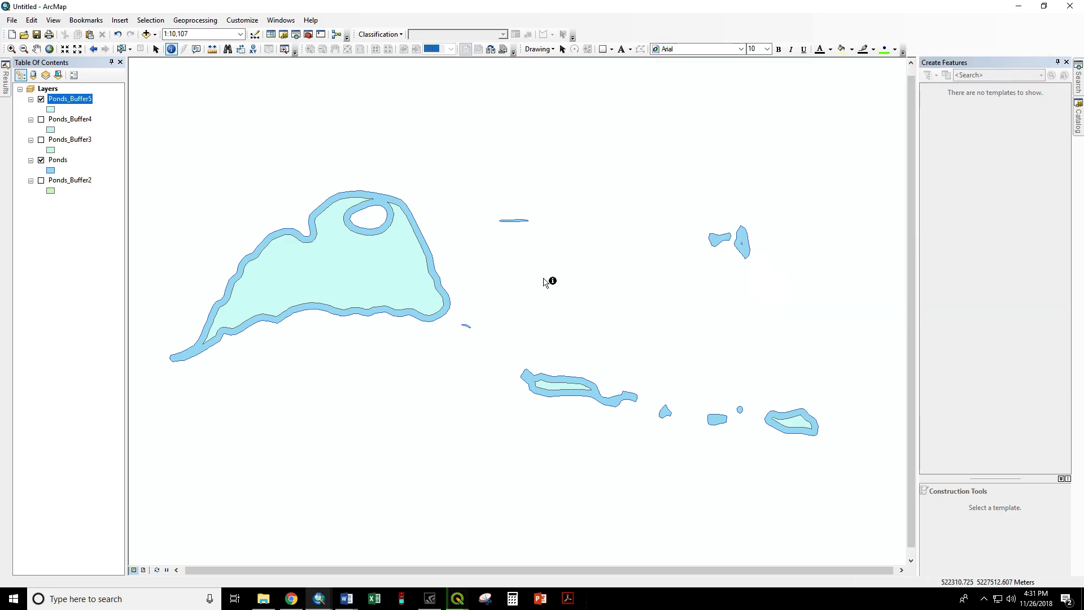
Measure the width of the tiny sliver pond southeast of the large pond, with the distance units set to feet.
scroll(447, 333, "down", 3)
scroll(523, 316, "down", 2)
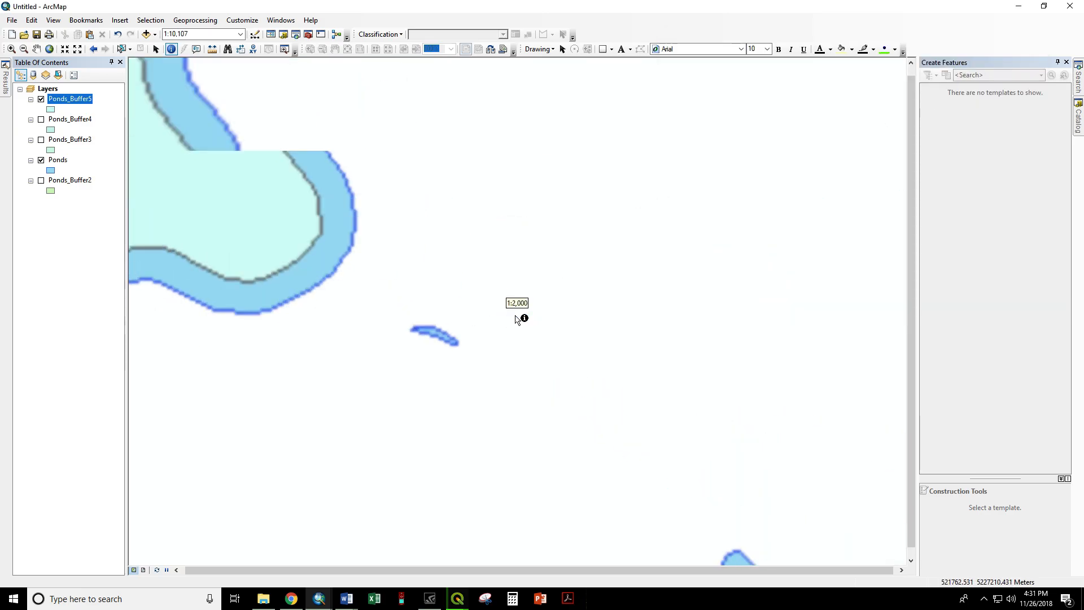
left_click(212, 48)
left_click(285, 368)
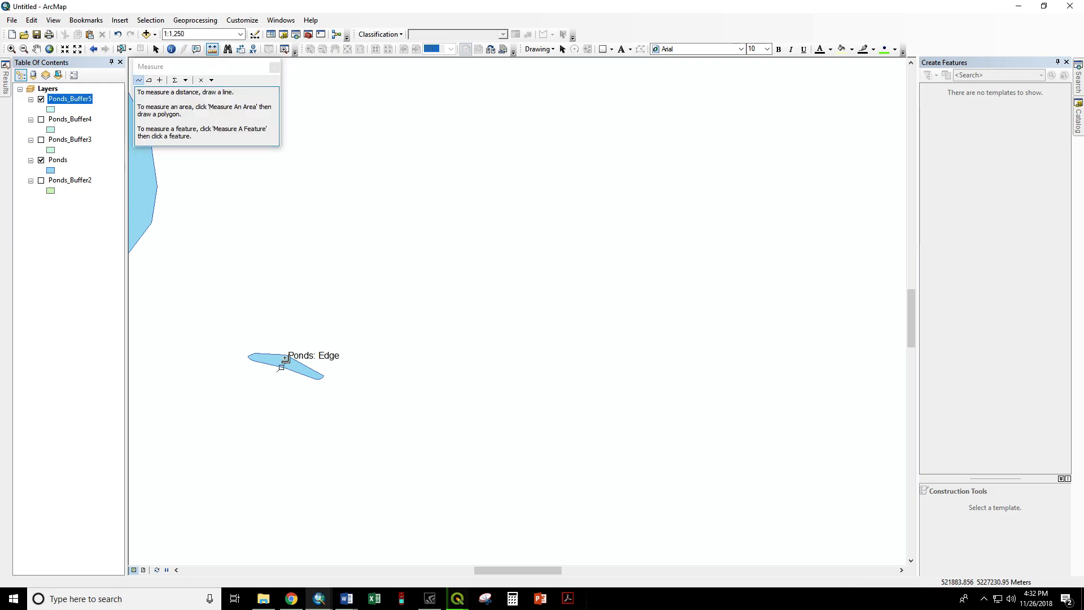
left_click(211, 79)
left_click(186, 80)
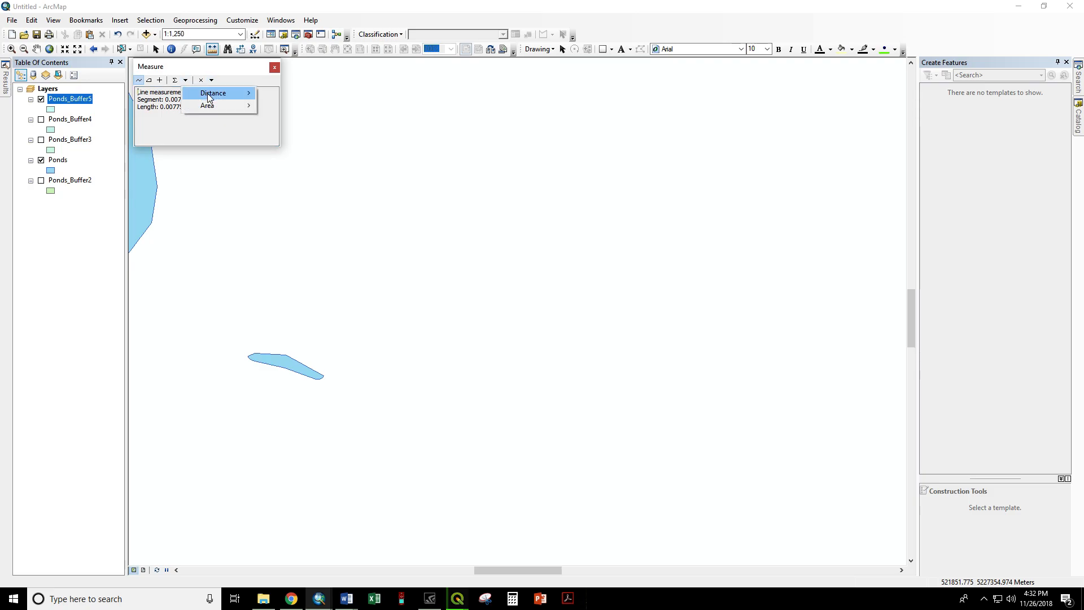
mouse_move(226, 93)
left_click(294, 196)
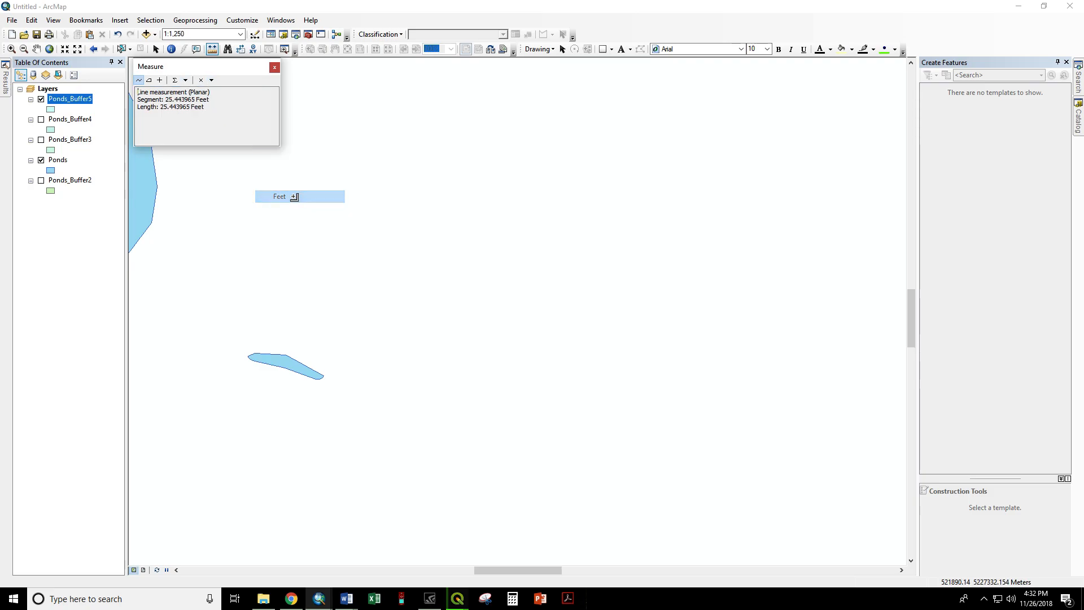
left_click(275, 68)
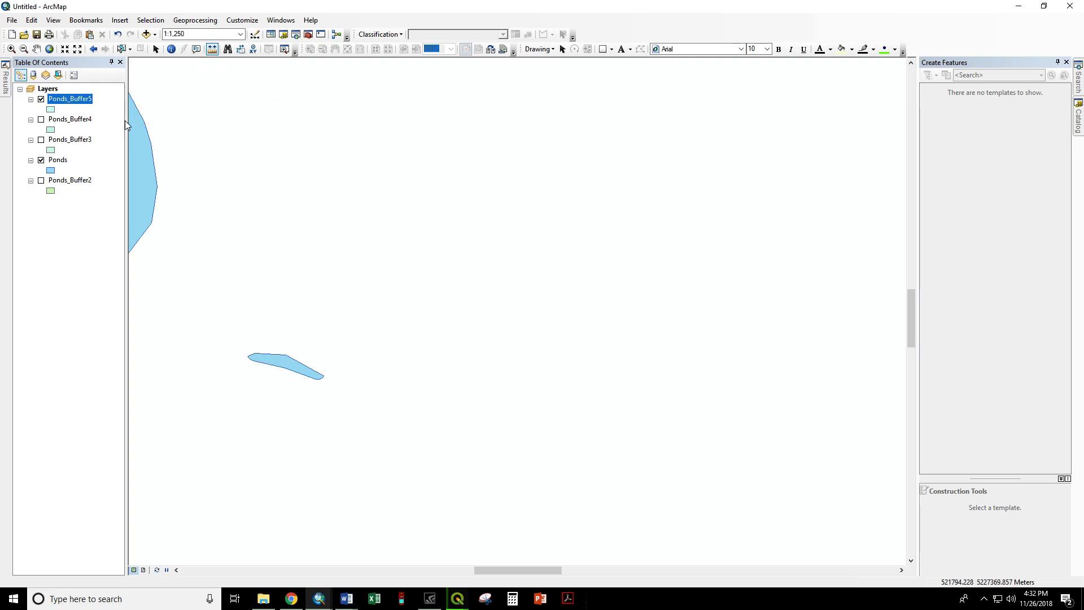
Examine how the inward buffer follows the large pond's shoreline and the island inside it.
right_click(53, 163)
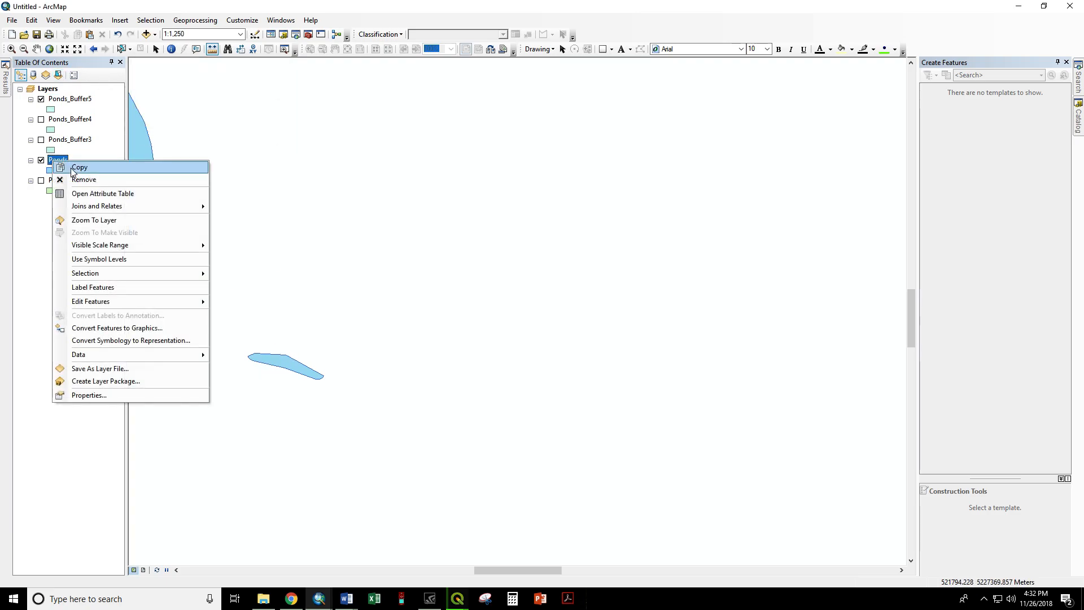
left_click(107, 220)
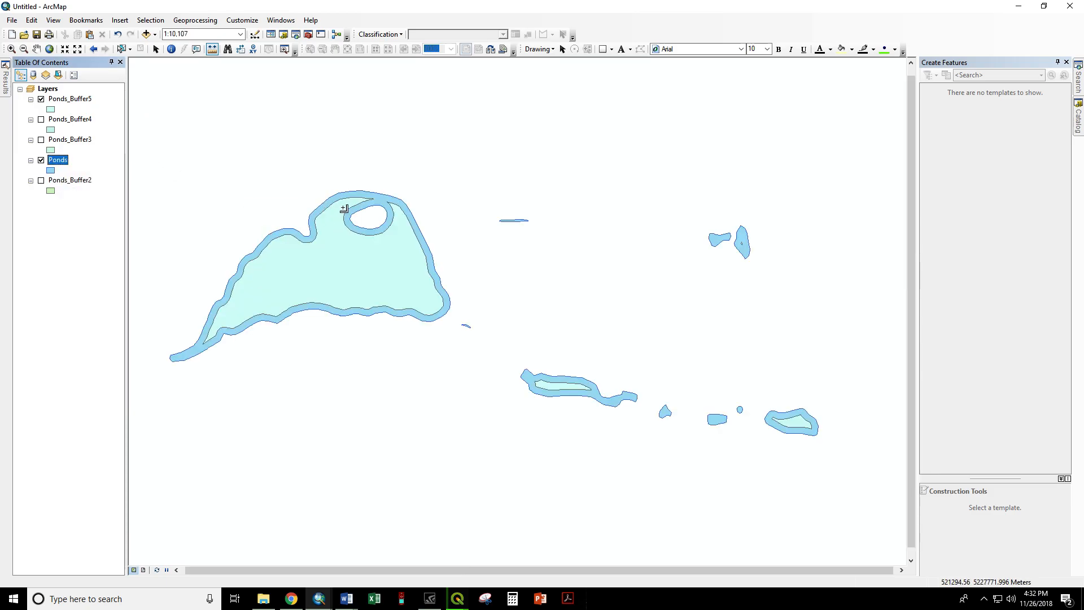
scroll(351, 213, "down", 2)
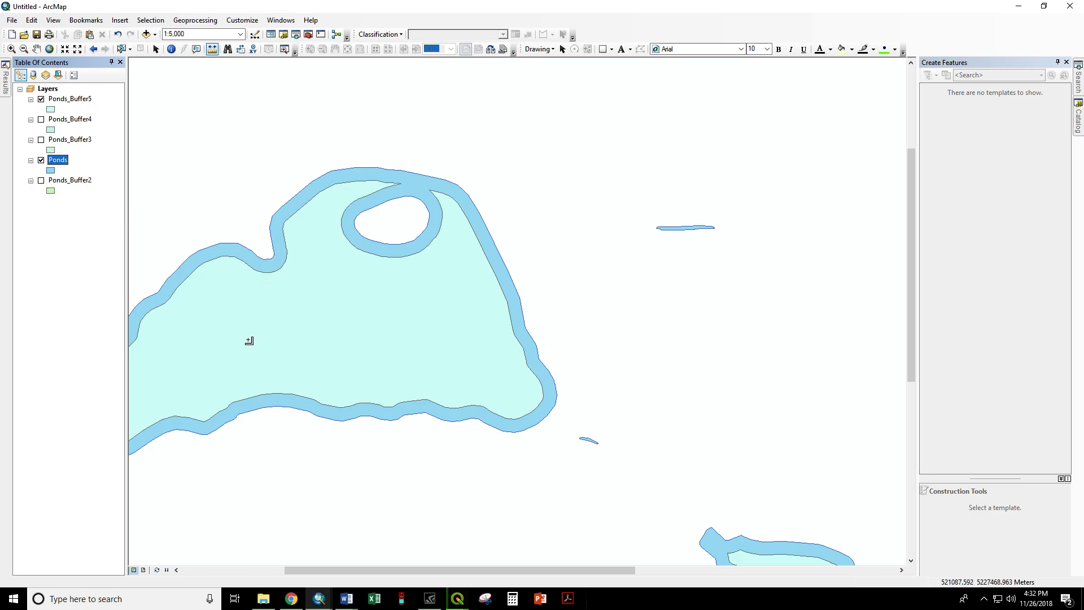
Show only the Ponds_Buffer2 layer at the full extent of Ponds, hiding Ponds and Ponds_Buffer5.
right_click(55, 163)
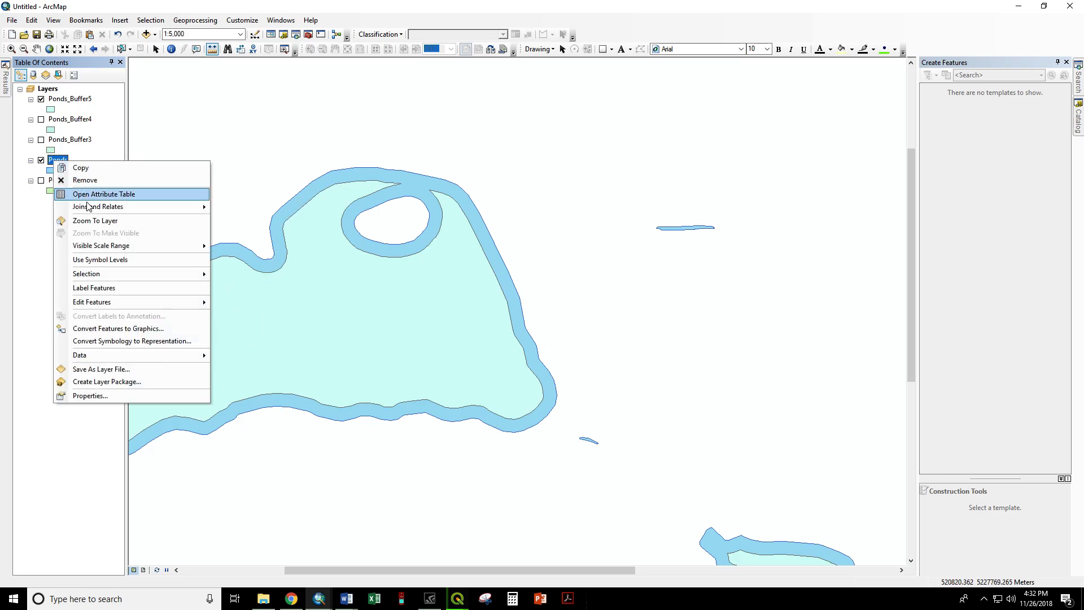
left_click(93, 218)
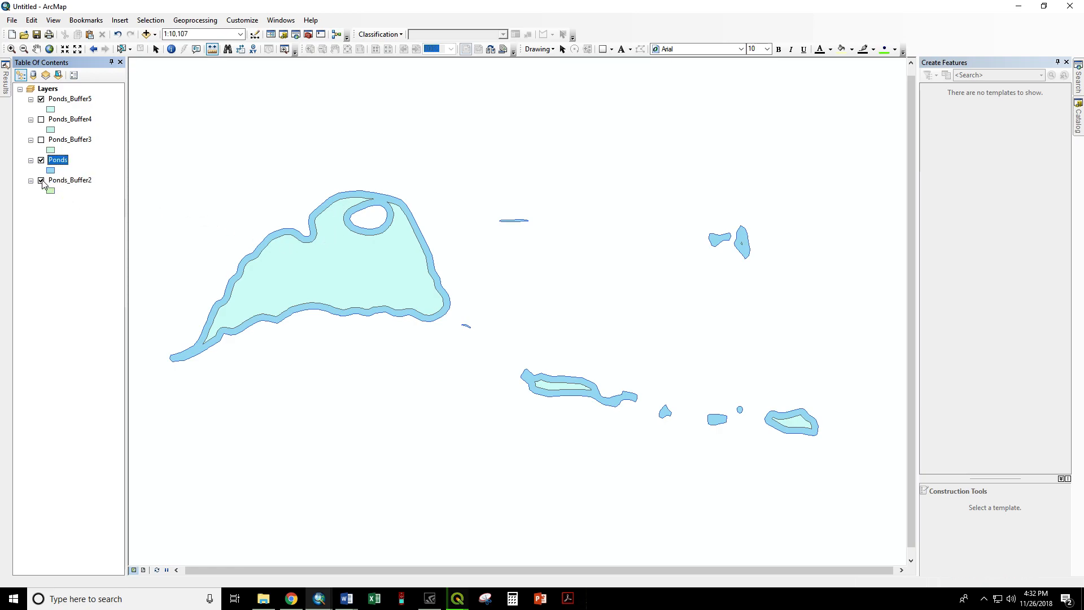
left_click(41, 161)
left_click(41, 99)
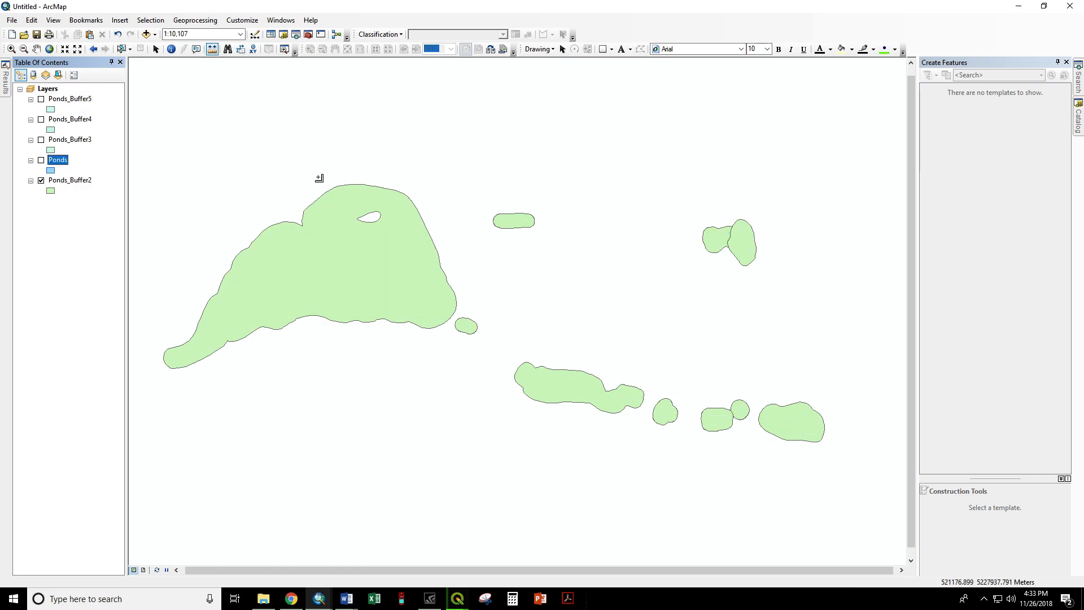